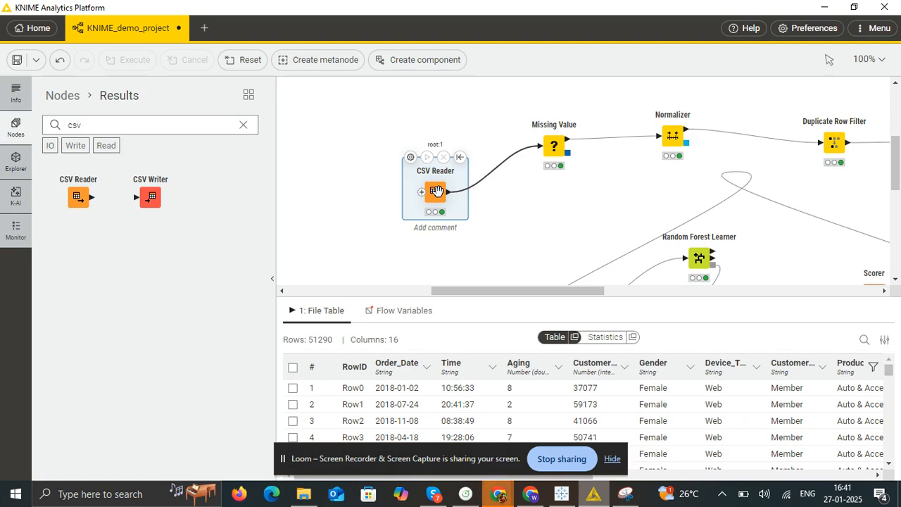
# - Open the CSV Reader node's configuration, examine its input file, format settings and data preview, and close it
pyautogui.rightClick(436, 191)
pyautogui.click(451, 202)
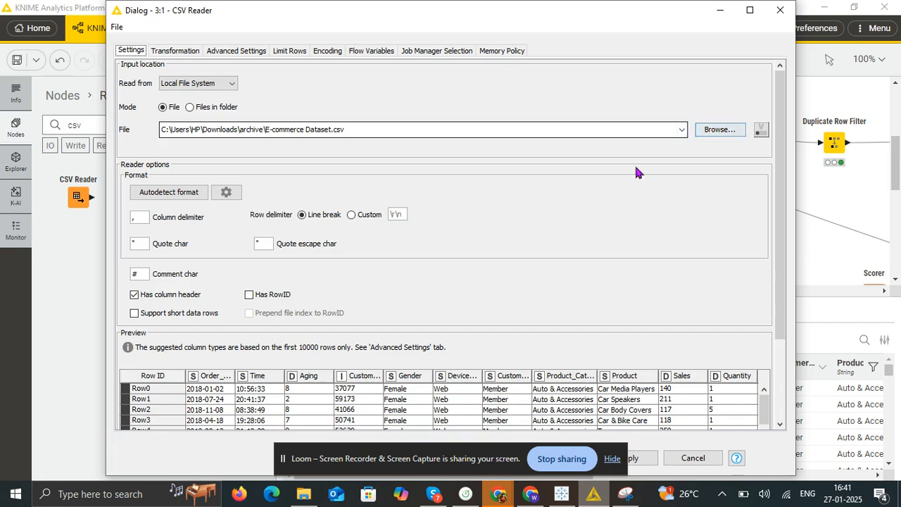
pyautogui.scroll(-9, 342, 397)
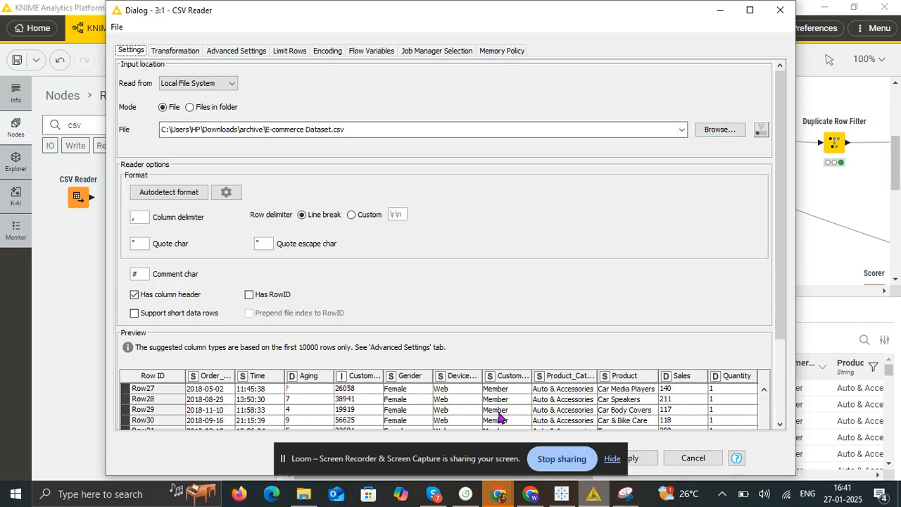
pyautogui.click(779, 11)
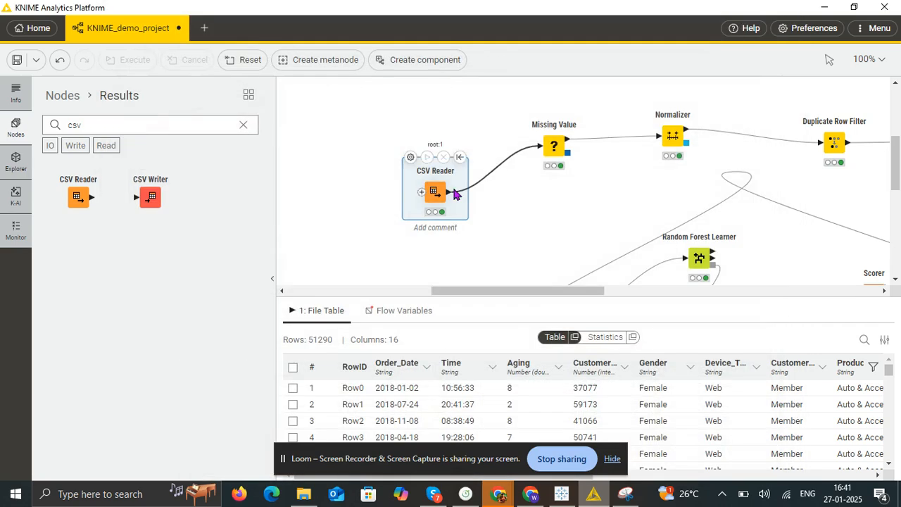
# - Open the Missing Value node's configuration, review the default handling for string, double and integer columns, and close it
pyautogui.moveTo(580, 127)
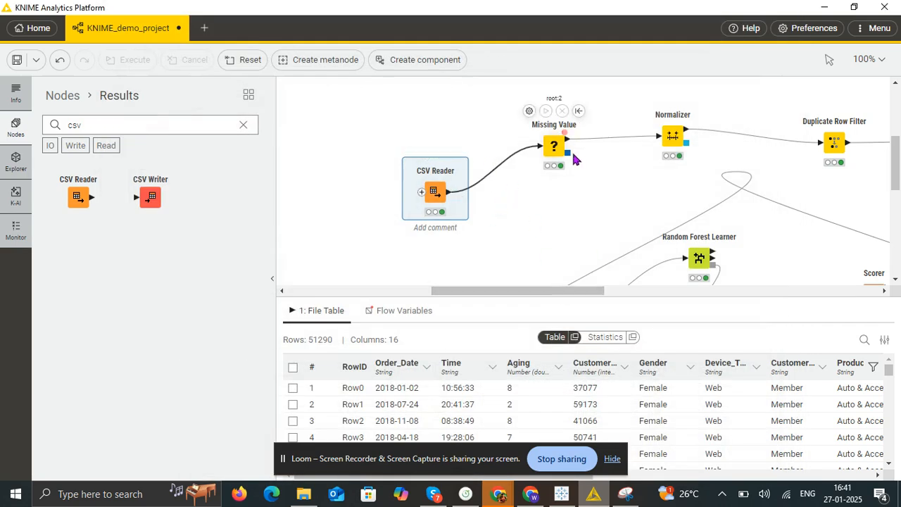
pyautogui.click(549, 169)
pyautogui.rightClick(563, 151)
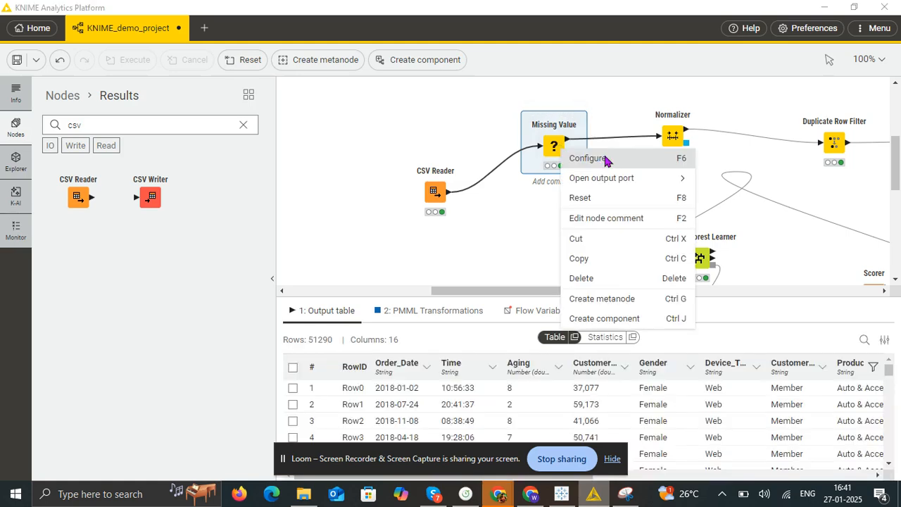
pyautogui.click(587, 159)
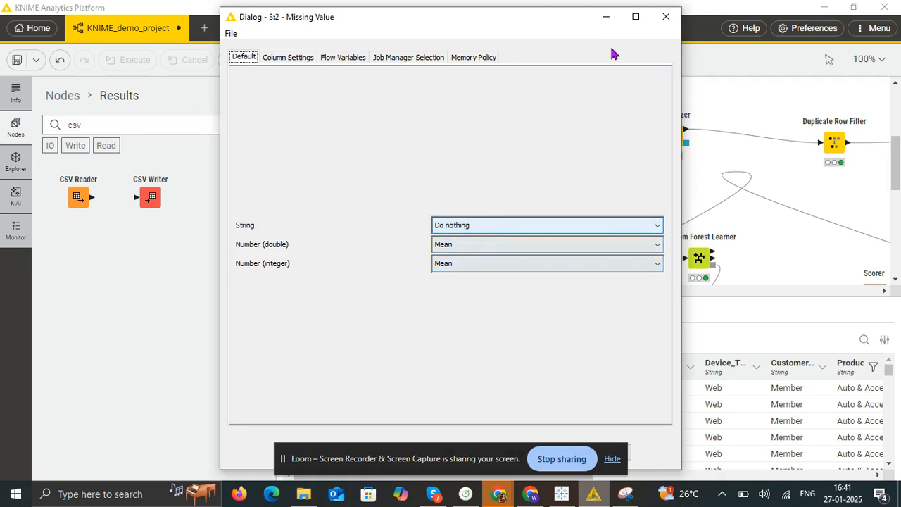
pyautogui.click(667, 17)
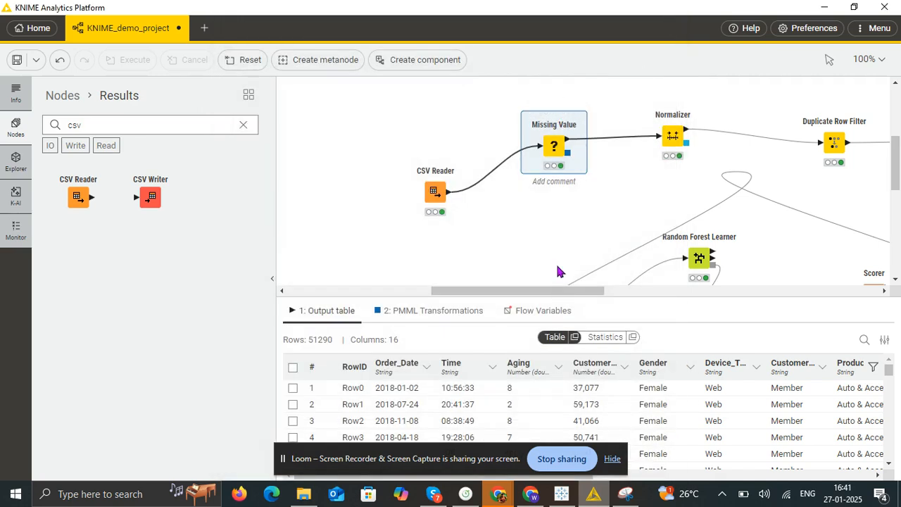
# - Open the Normalizer node's configuration, review the included columns, normalization method and minimum and maximum, and close it
pyautogui.moveTo(547, 292); pyautogui.dragTo(597, 295)
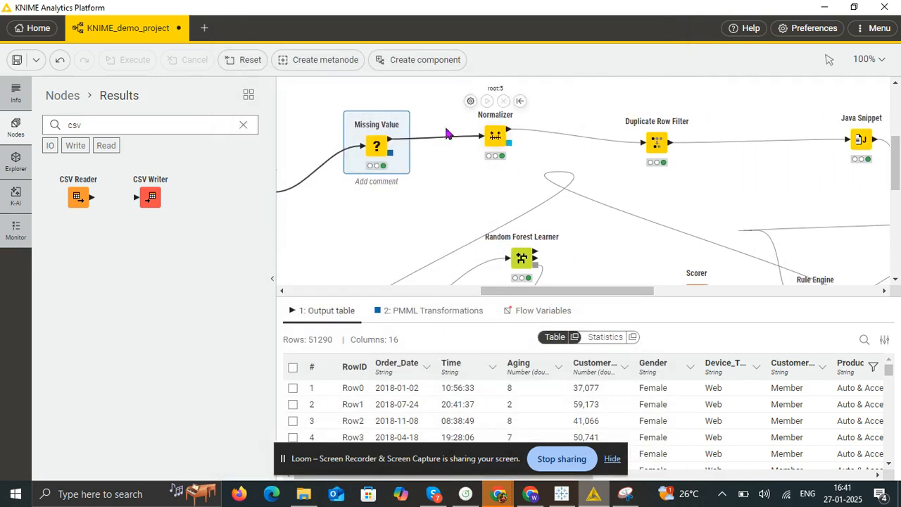
pyautogui.click(495, 137)
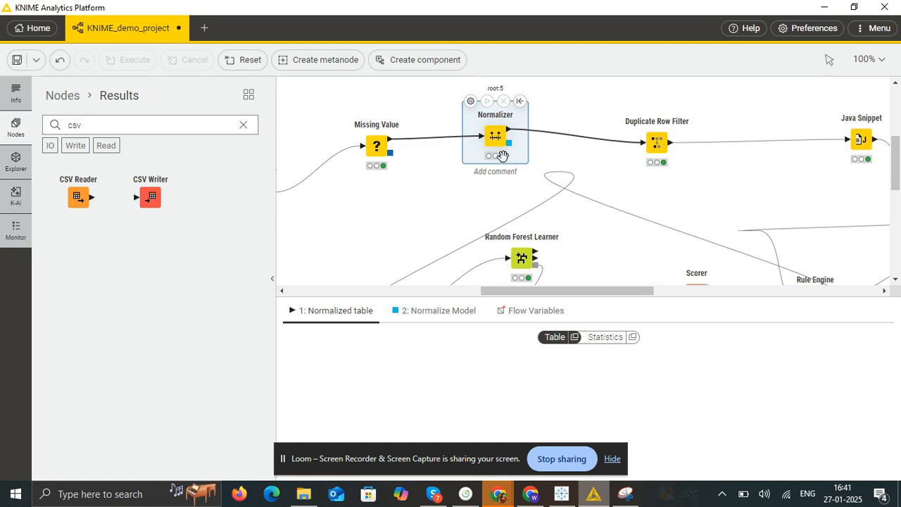
pyautogui.rightClick(497, 145)
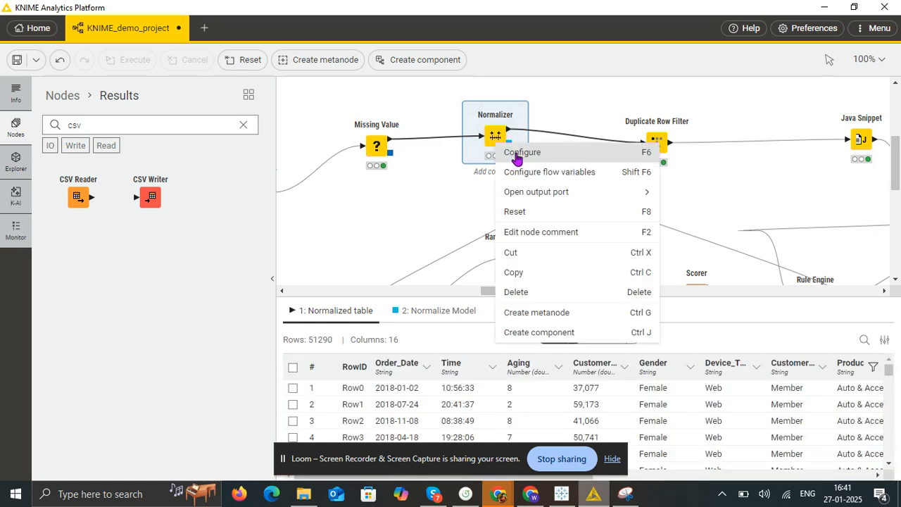
pyautogui.click(517, 155)
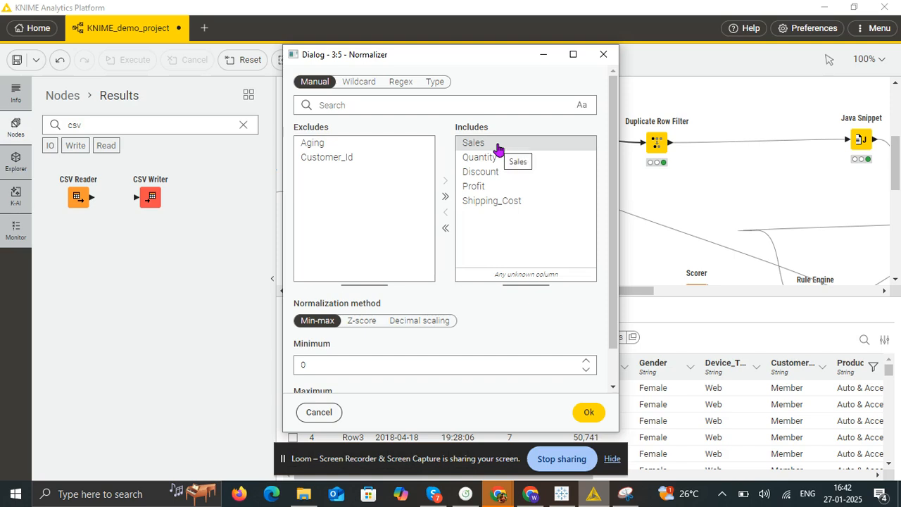
pyautogui.scroll(-1, 511, 210)
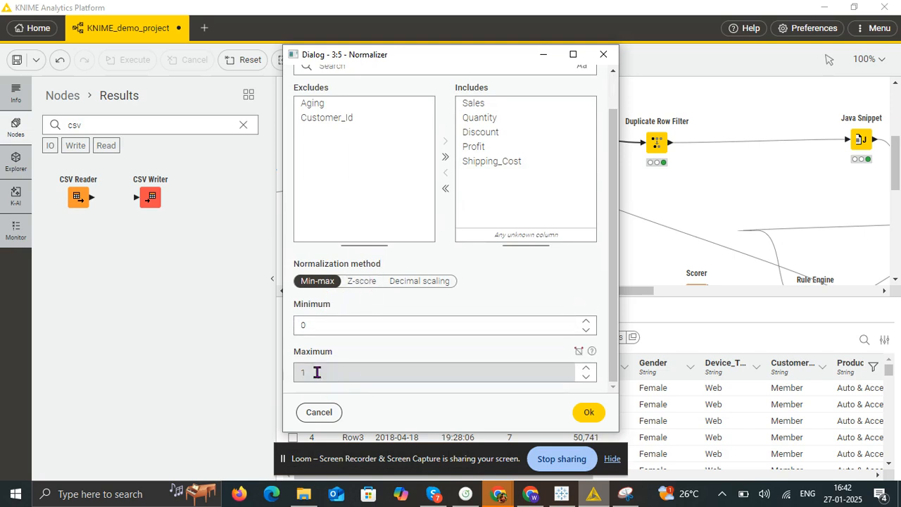
pyautogui.click(603, 54)
# - Open the Duplicate Row Filter's configuration, review the duplicate detection columns and duplicate handling options, and close it
pyautogui.moveTo(570, 290); pyautogui.dragTo(598, 290)
pyautogui.click(562, 135)
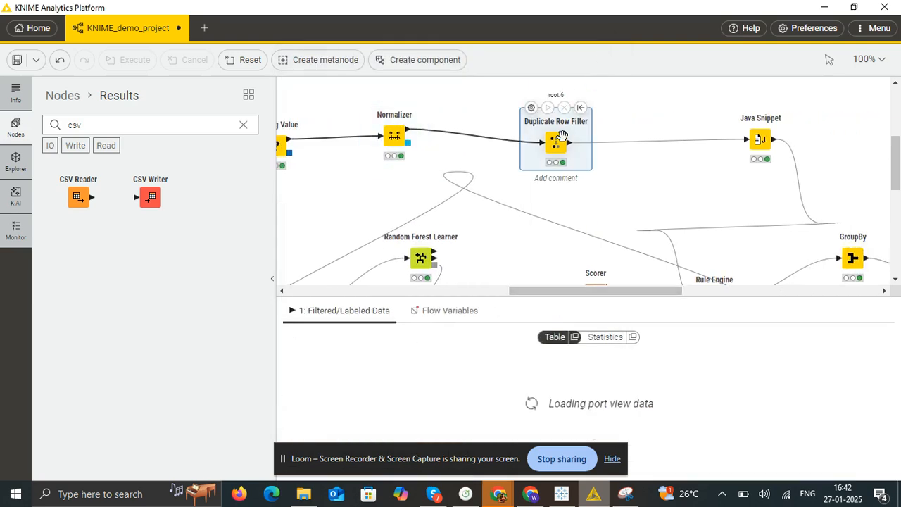
pyautogui.rightClick(585, 168)
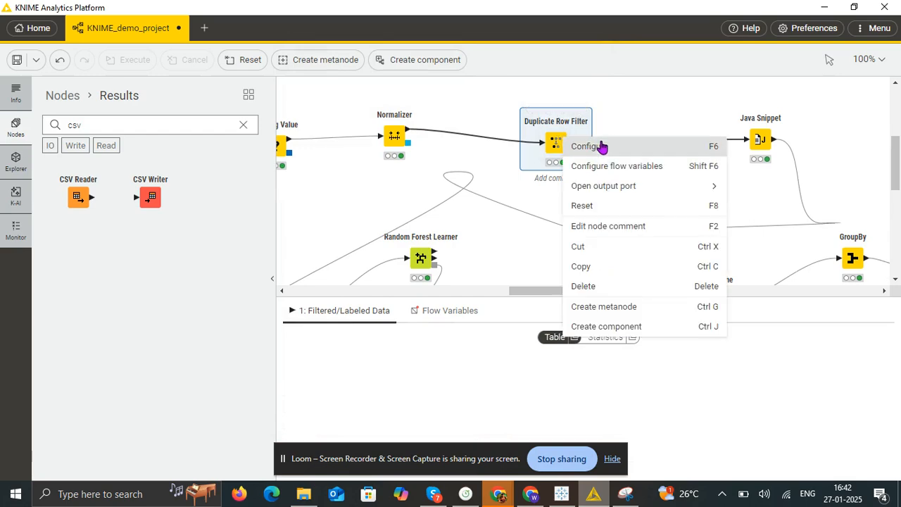
pyautogui.click(597, 146)
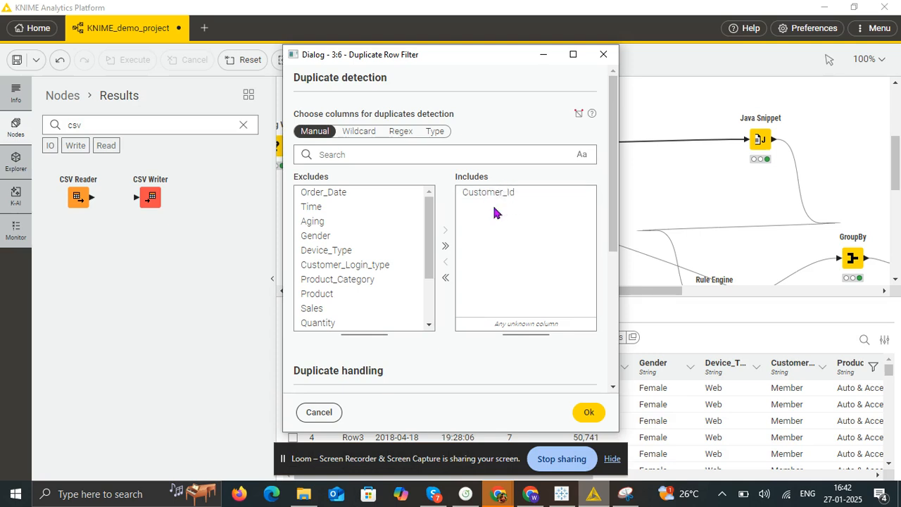
pyautogui.moveTo(501, 197); pyautogui.dragTo(497, 350)
pyautogui.scroll(-2, 497, 351)
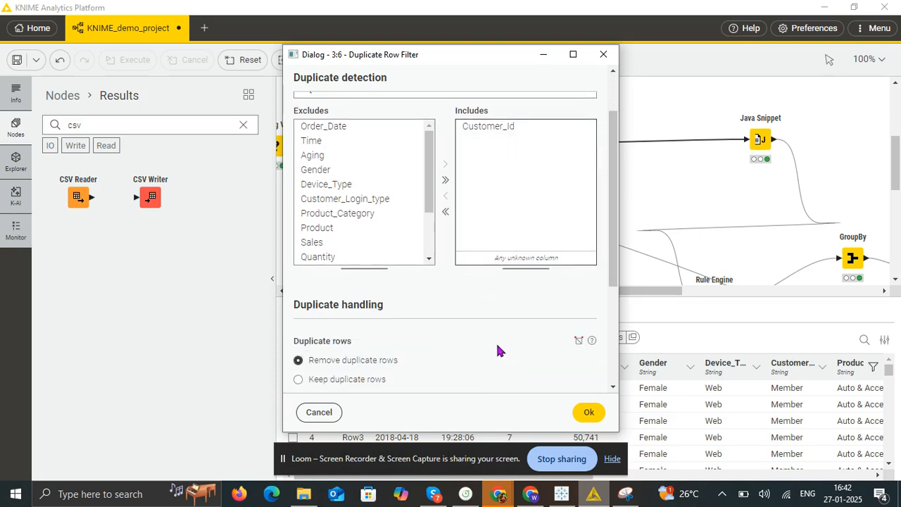
pyautogui.scroll(-4, 497, 348)
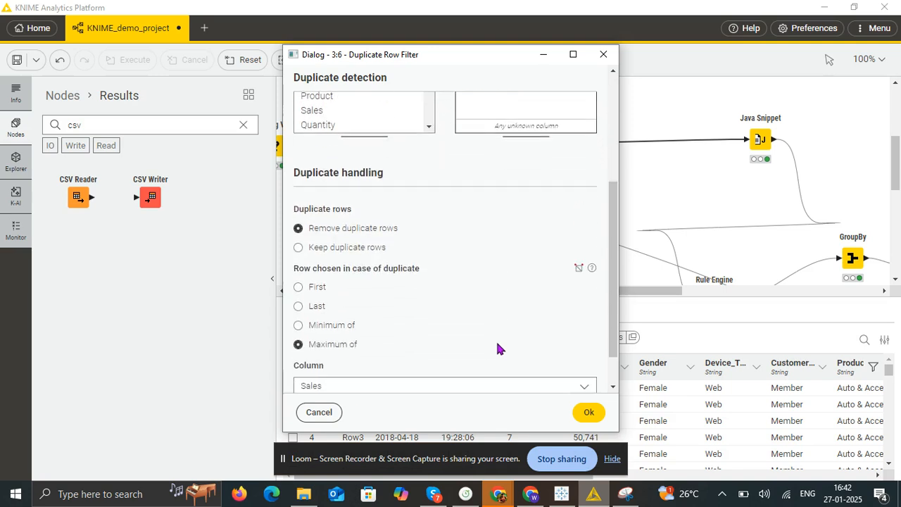
pyautogui.scroll(-1, 485, 338)
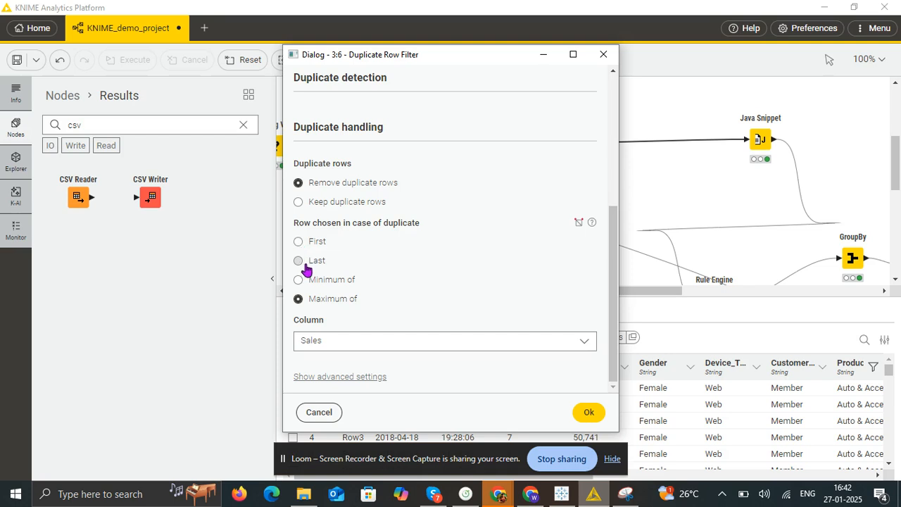
pyautogui.click(603, 54)
# - Open the Java Snippet node's configuration, hide the screen-sharing notice, examine the total_cost expression with its input and output fields, and close it
pyautogui.click(760, 139)
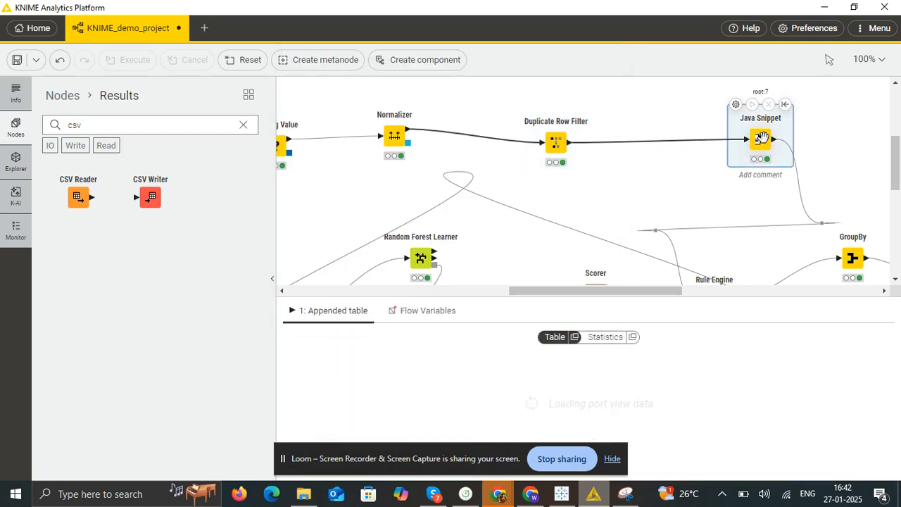
pyautogui.rightClick(762, 138)
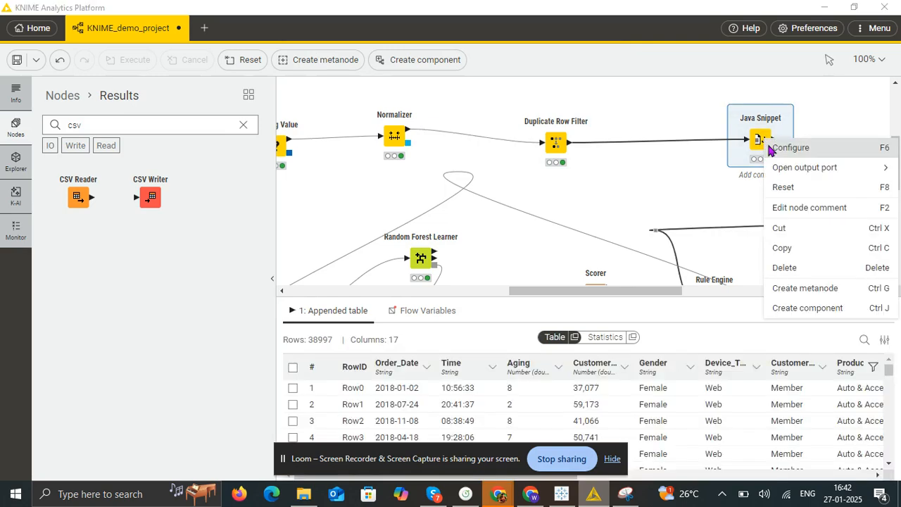
pyautogui.click(781, 147)
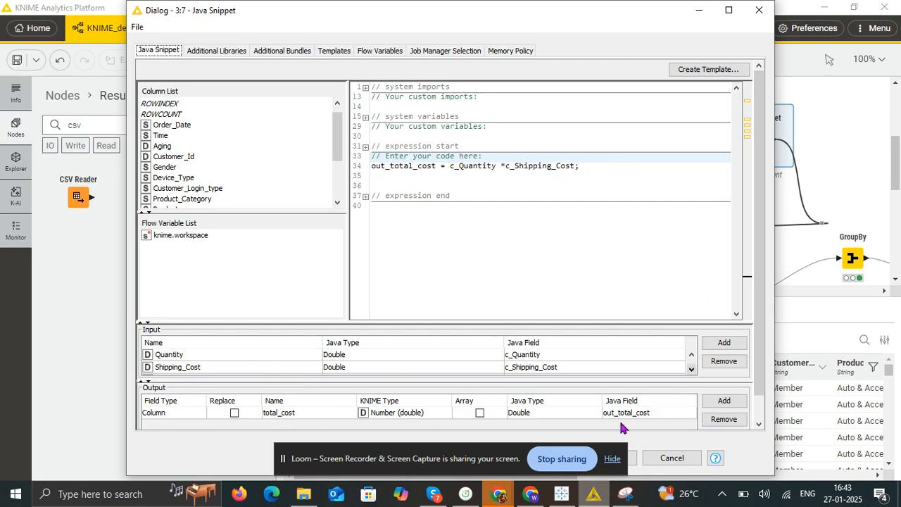
pyautogui.click(612, 465)
pyautogui.click(611, 459)
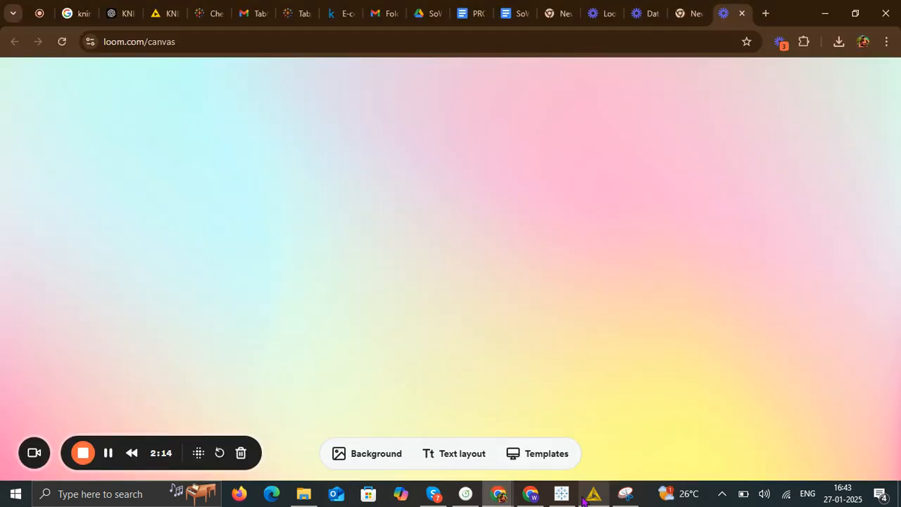
pyautogui.click(593, 494)
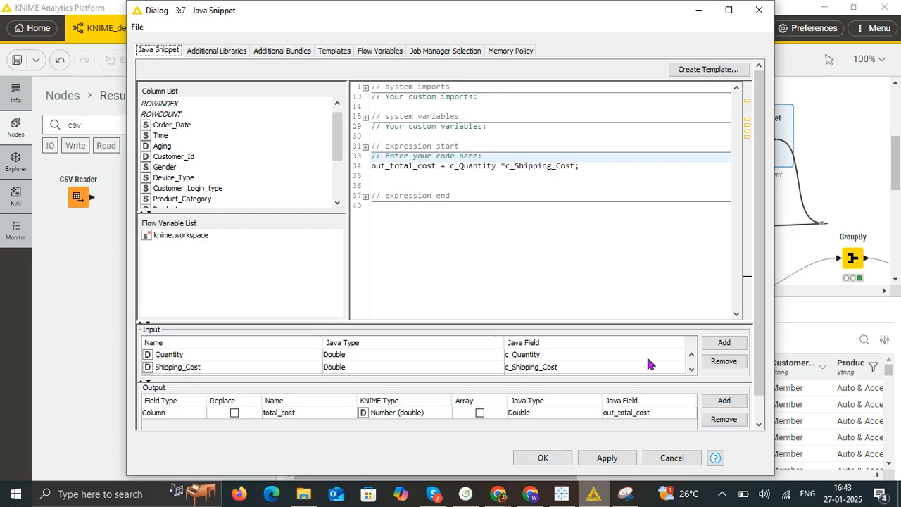
pyautogui.click(542, 459)
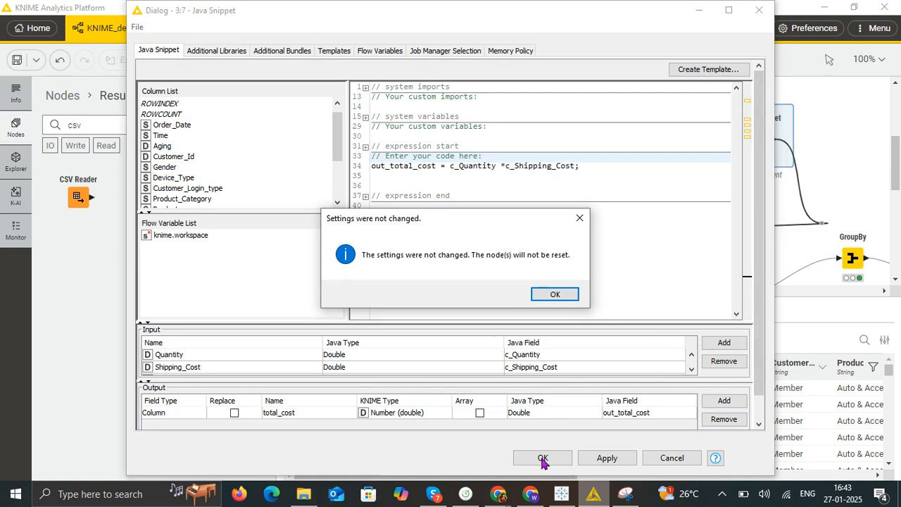
pyautogui.click(578, 219)
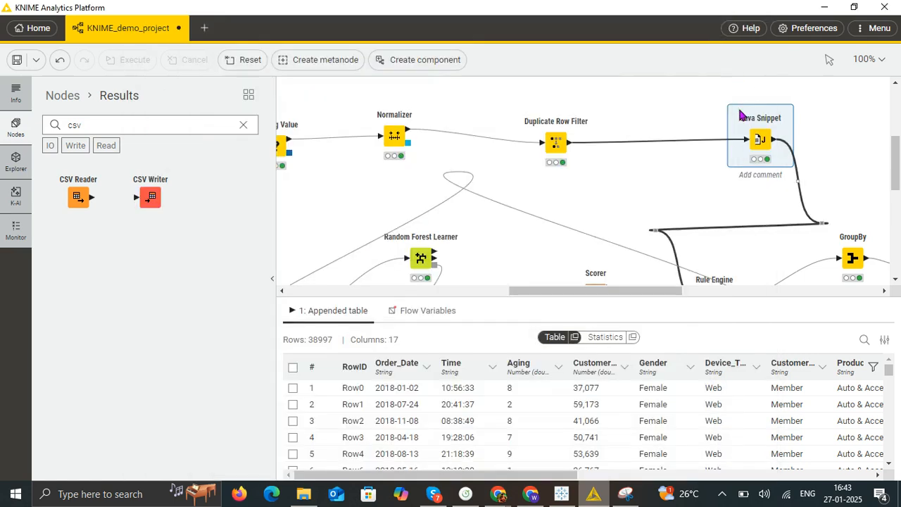
# - Open the Rule Engine node's configuration, examine the rules based on total_cost and the appended customer_category column, and close it
pyautogui.moveTo(646, 291); pyautogui.dragTo(698, 290)
pyautogui.scroll(-3, 651, 182)
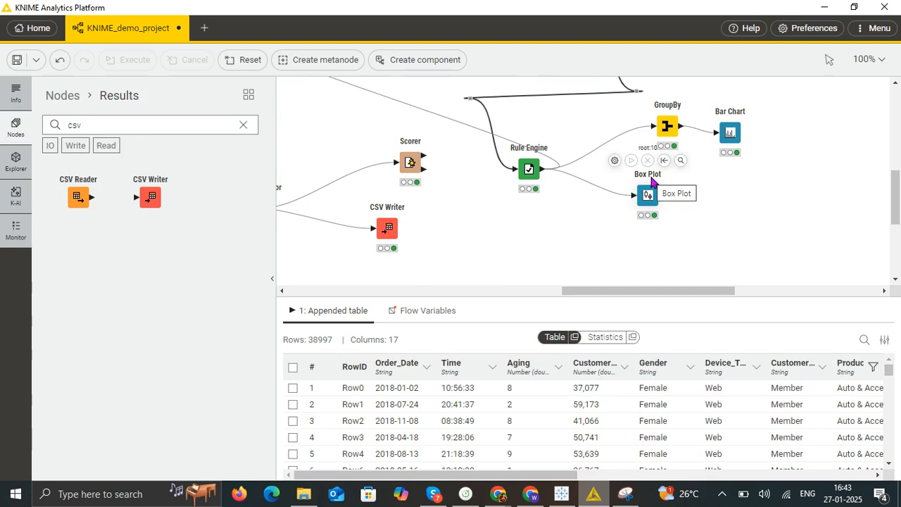
pyautogui.click(528, 173)
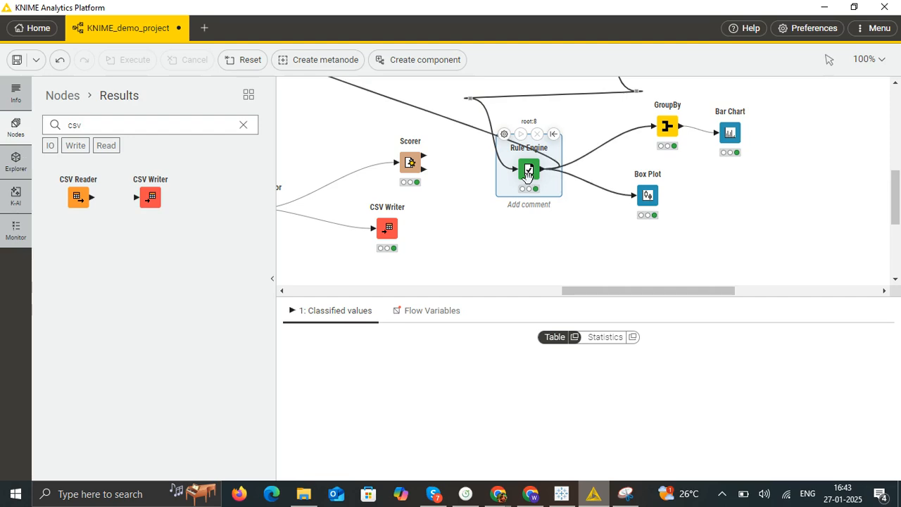
pyautogui.rightClick(528, 176)
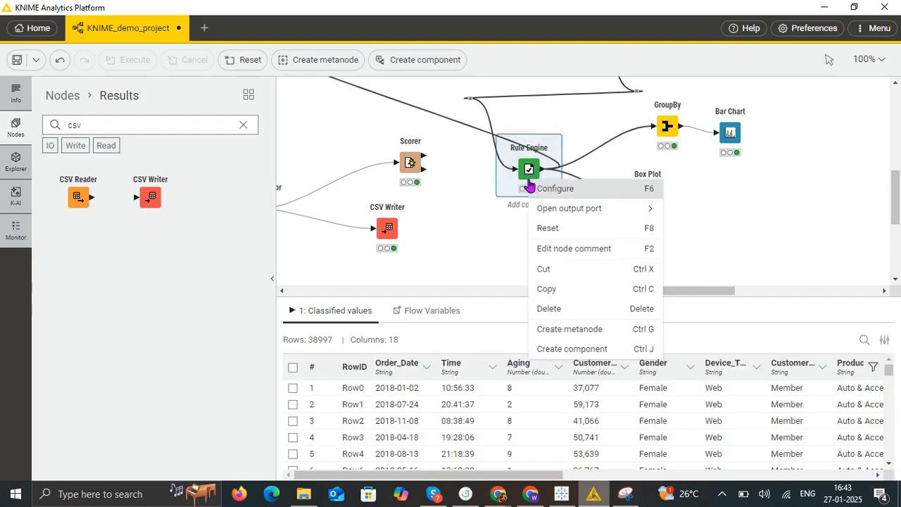
pyautogui.click(592, 190)
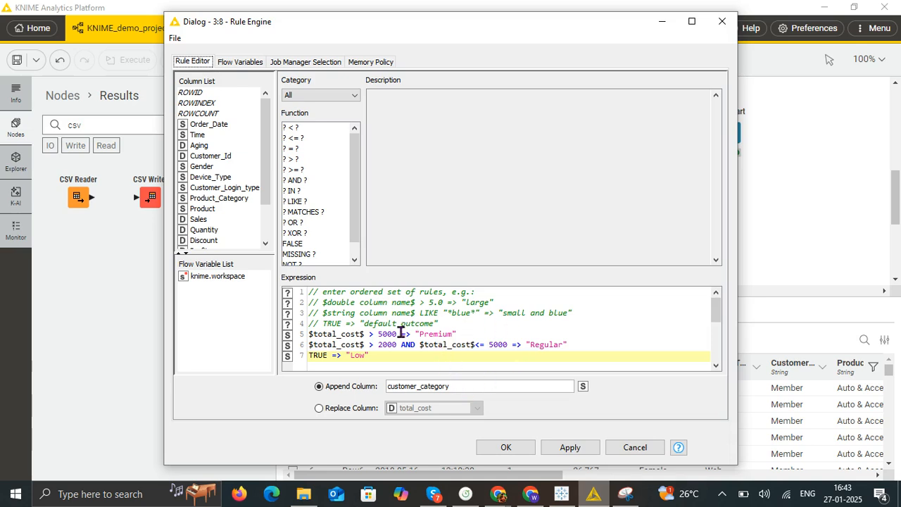
pyautogui.click(512, 449)
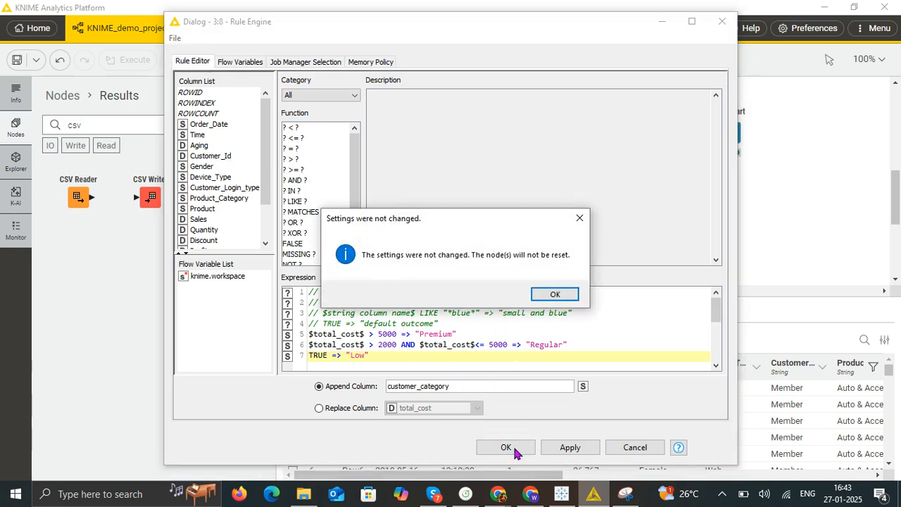
pyautogui.click(561, 296)
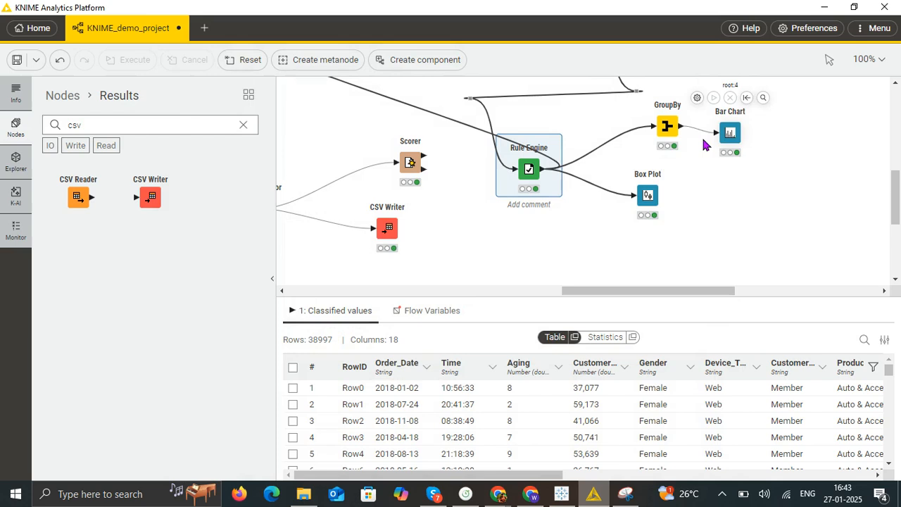
# - View the GroupBy node's output table of total cost by gender and the connected Bar Chart's view
pyautogui.scroll(2, 574, 225)
pyautogui.moveTo(527, 227)
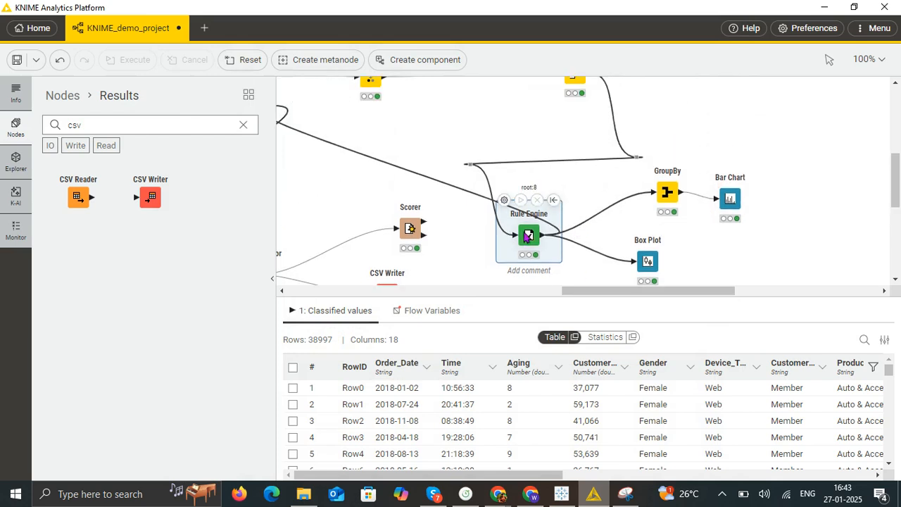
pyautogui.scroll(-2, 535, 232)
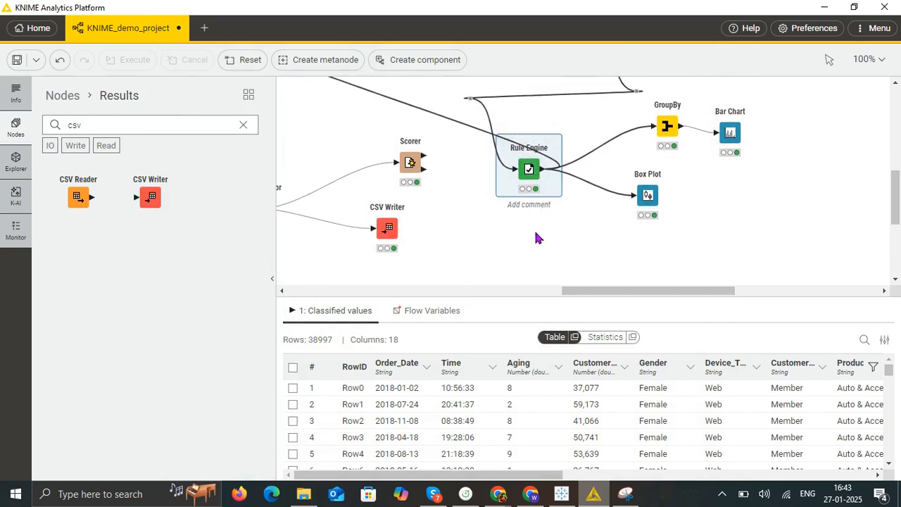
pyautogui.click(666, 127)
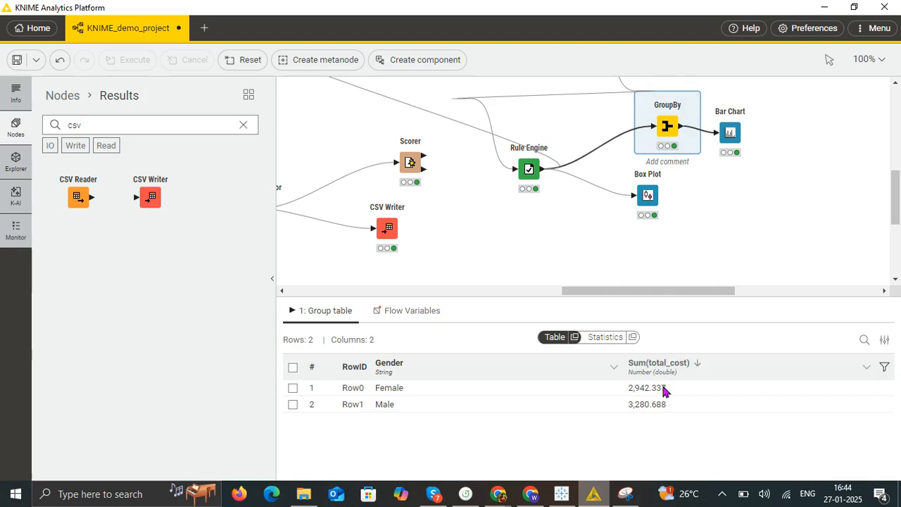
pyautogui.click(736, 134)
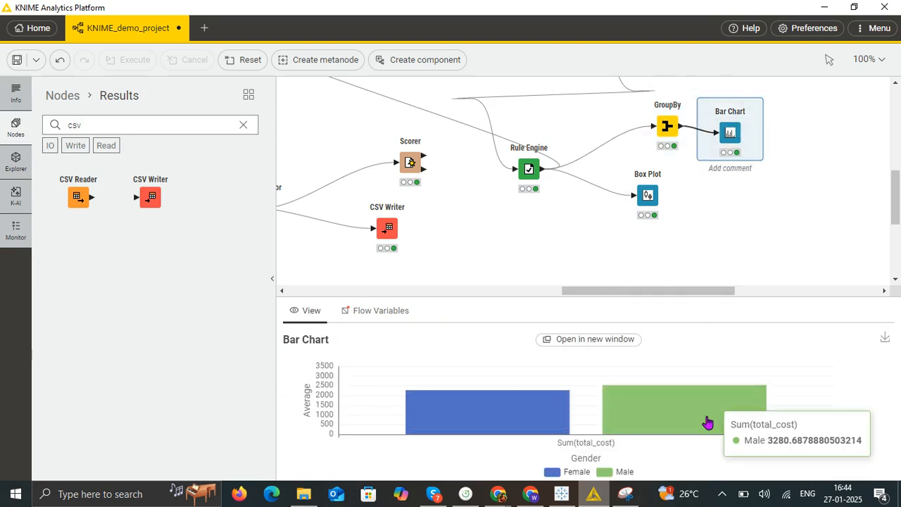
# - Inspect the Bar Chart's total cost for each gender and view the Box Plot node's output for total_cost
pyautogui.moveTo(549, 407)
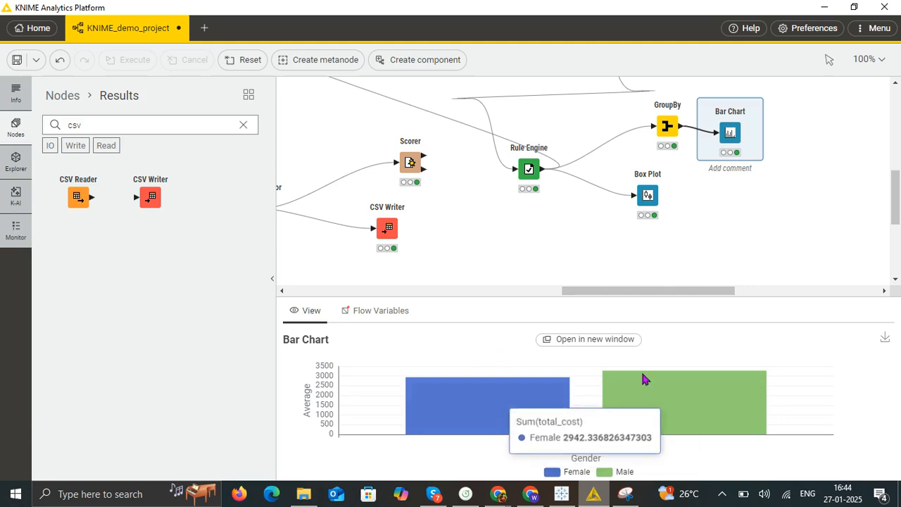
pyautogui.moveTo(622, 402)
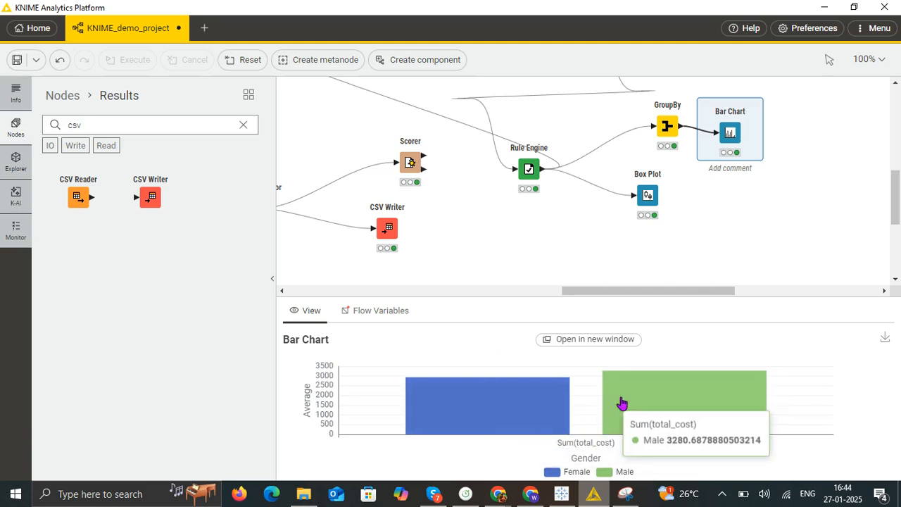
pyautogui.click(652, 200)
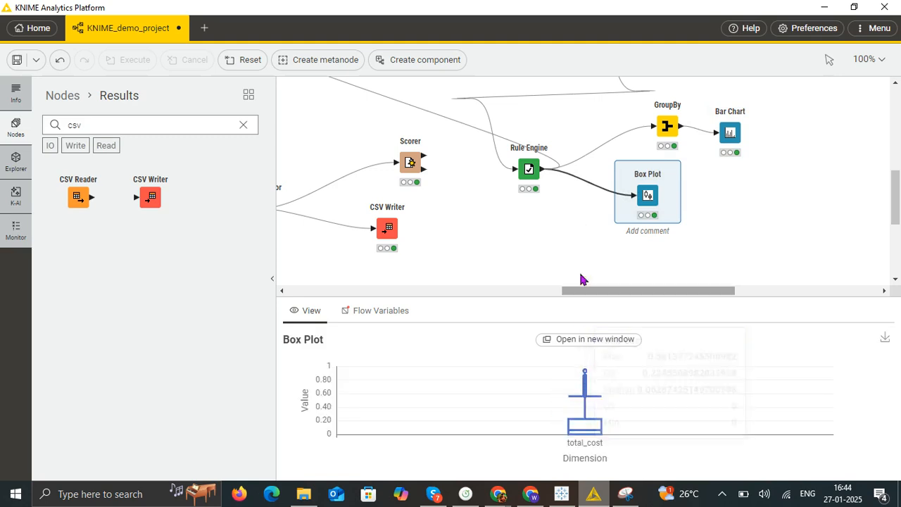
# - Open the Partitioning node's configuration, review the first partition's size and sampling method, and close it without changes
pyautogui.moveTo(607, 291); pyautogui.dragTo(559, 291)
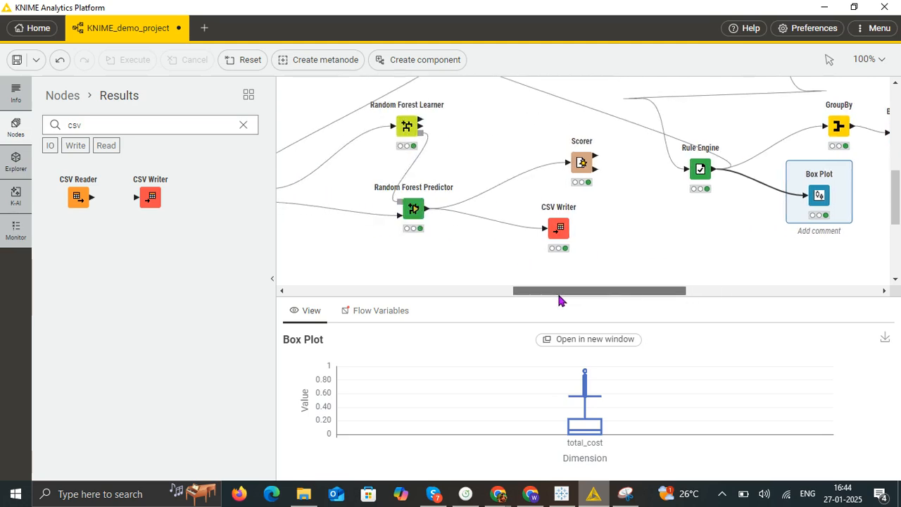
pyautogui.scroll(3, 645, 233)
pyautogui.scroll(-2, 644, 233)
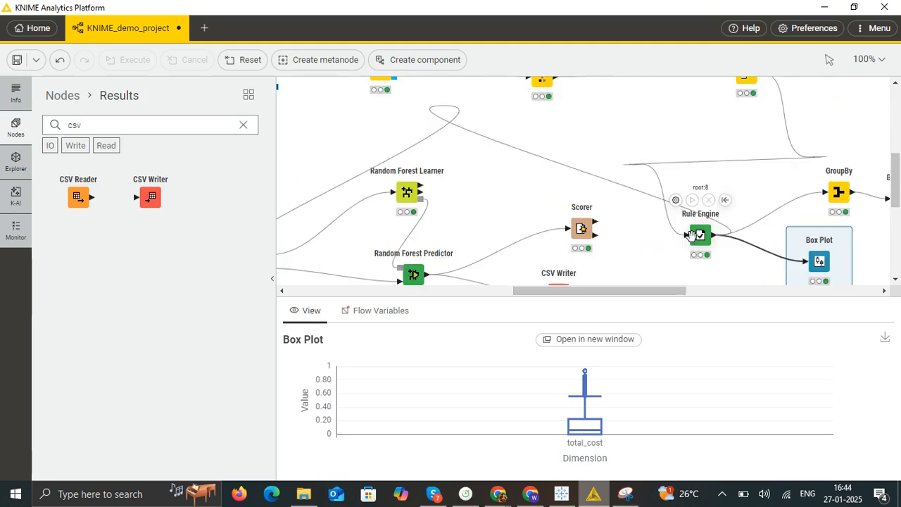
pyautogui.click(686, 214)
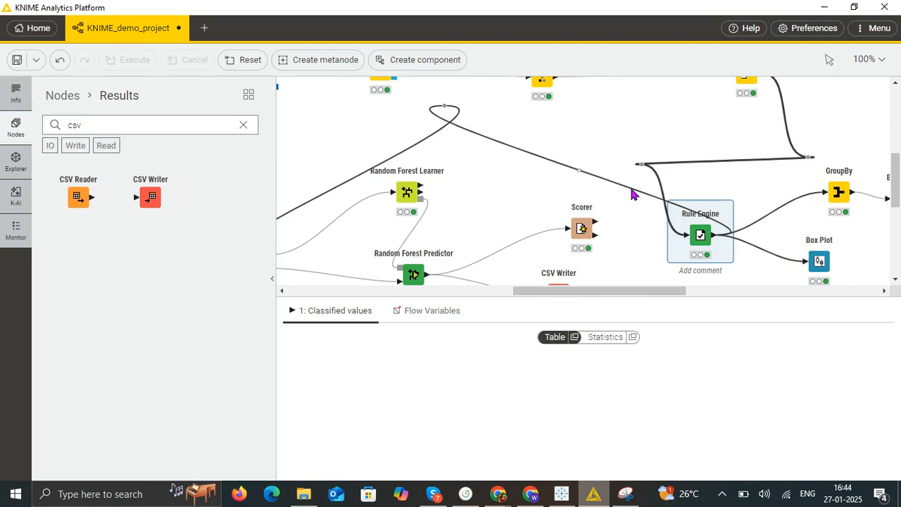
pyautogui.moveTo(572, 290); pyautogui.dragTo(518, 291)
pyautogui.click(454, 262)
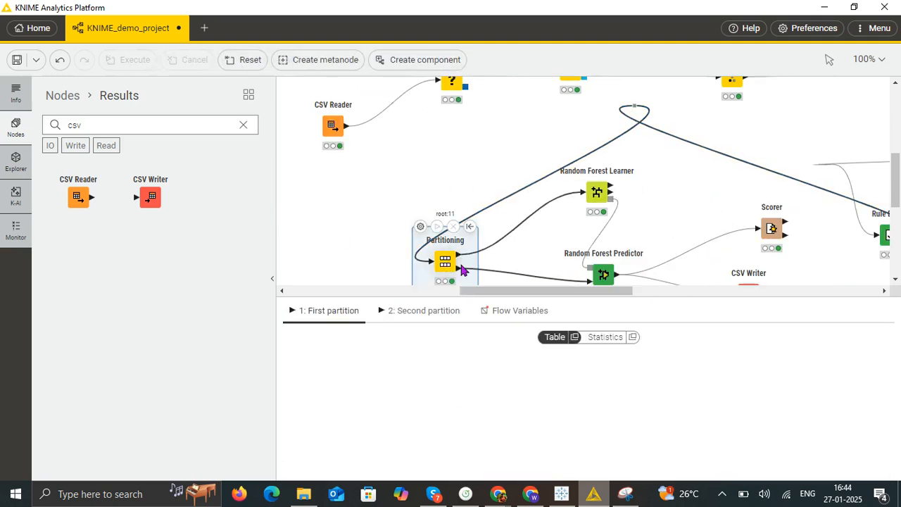
pyautogui.scroll(-2, 462, 270)
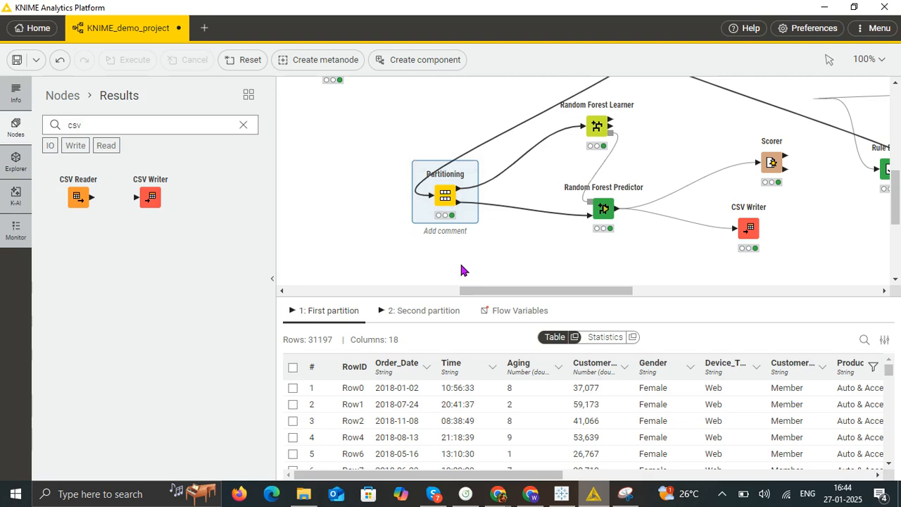
pyautogui.rightClick(452, 192)
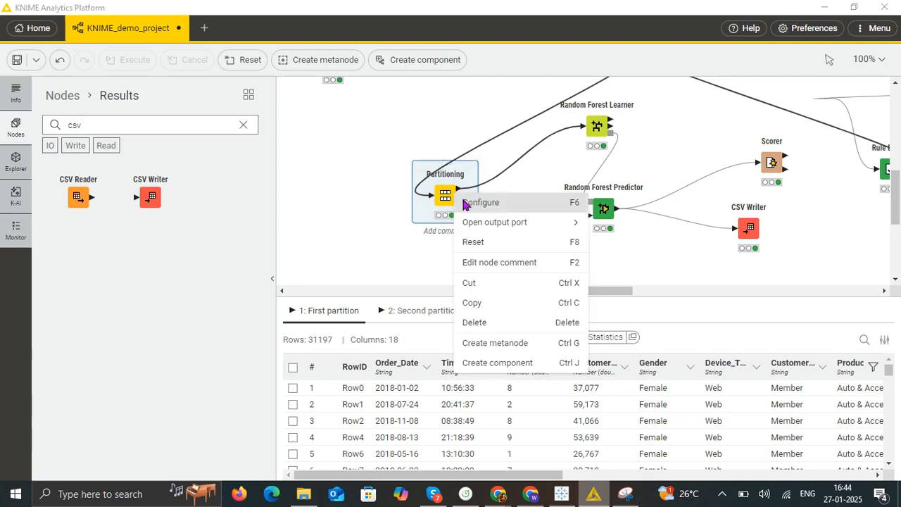
pyautogui.click(481, 203)
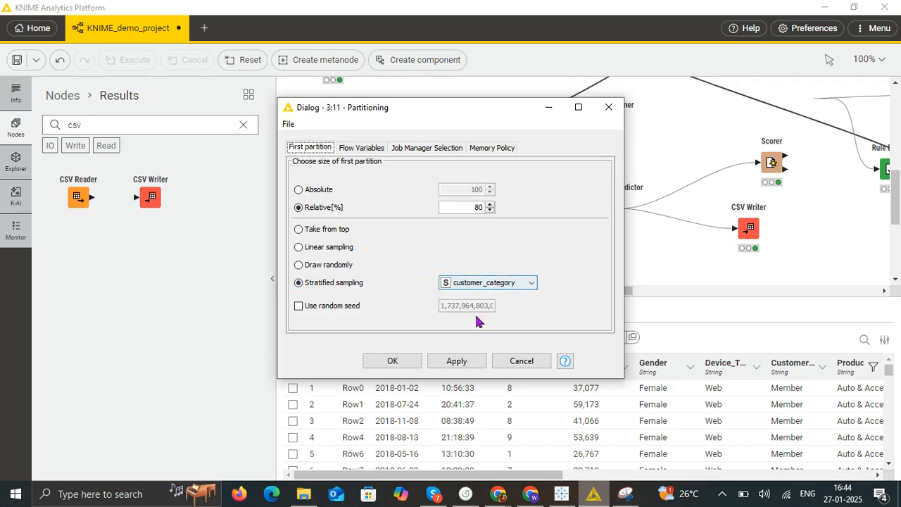
pyautogui.click(609, 112)
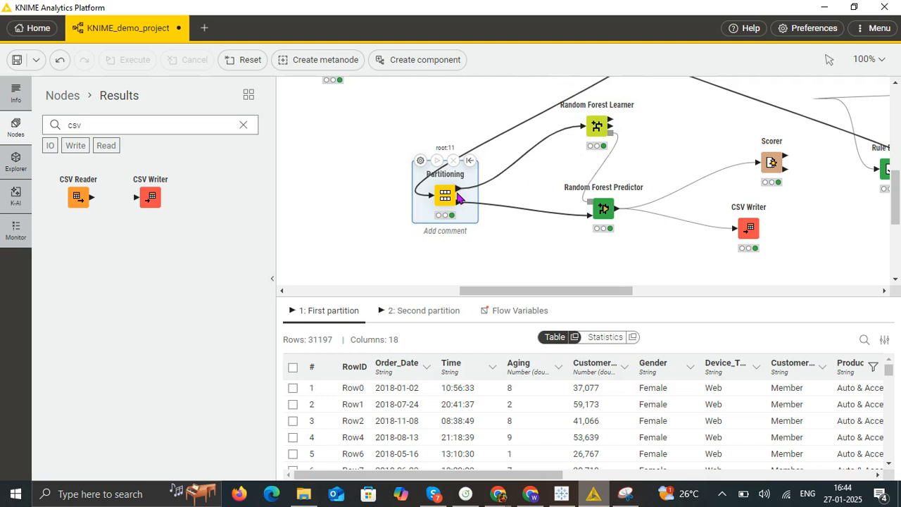
# - Trace the Partitioning node's two outputs to the Random Forest Learner and the Random Forest Predictor
pyautogui.click(520, 164)
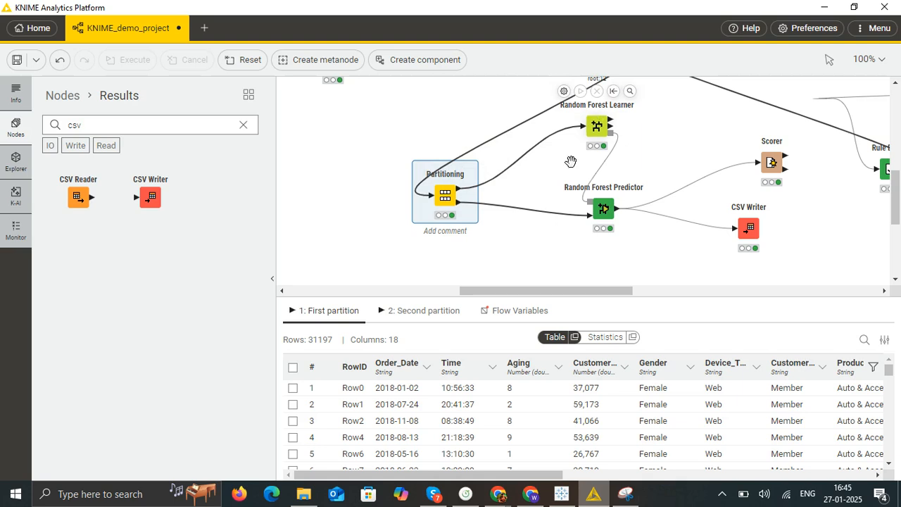
pyautogui.moveTo(461, 205)
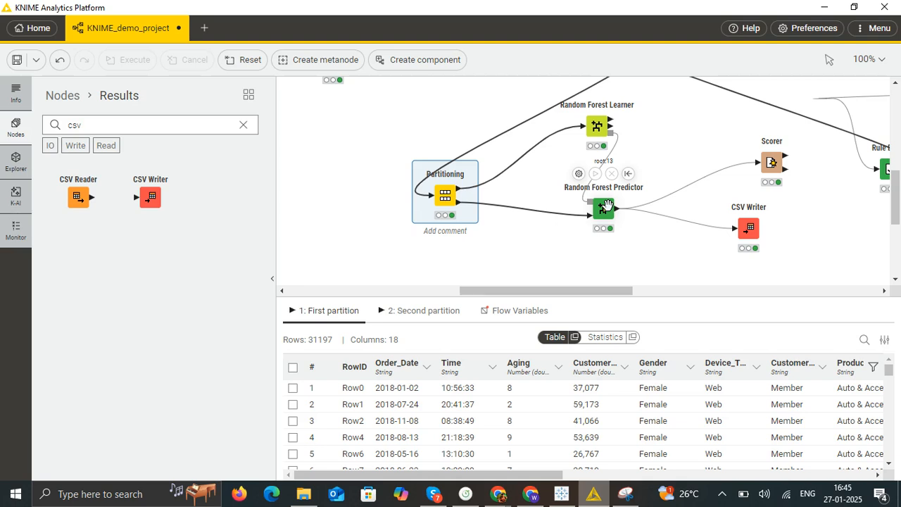
pyautogui.scroll(2, 607, 205)
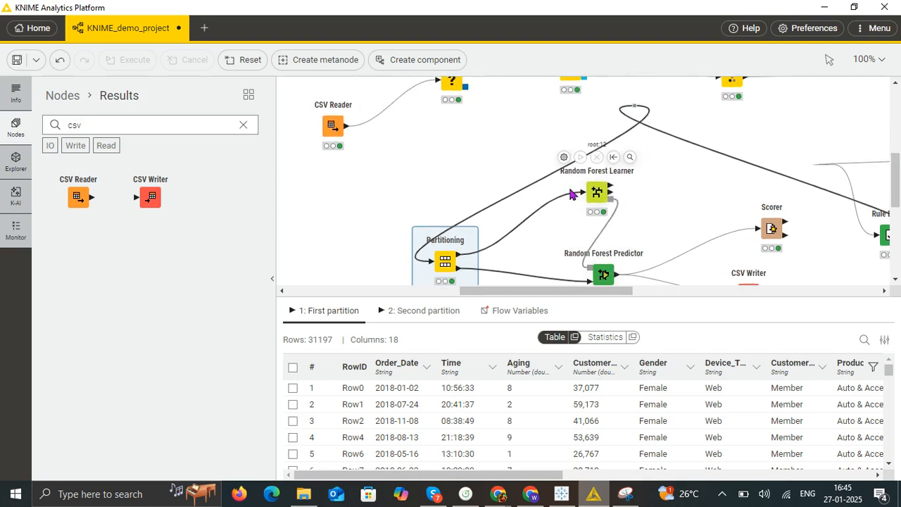
pyautogui.scroll(-2, 591, 194)
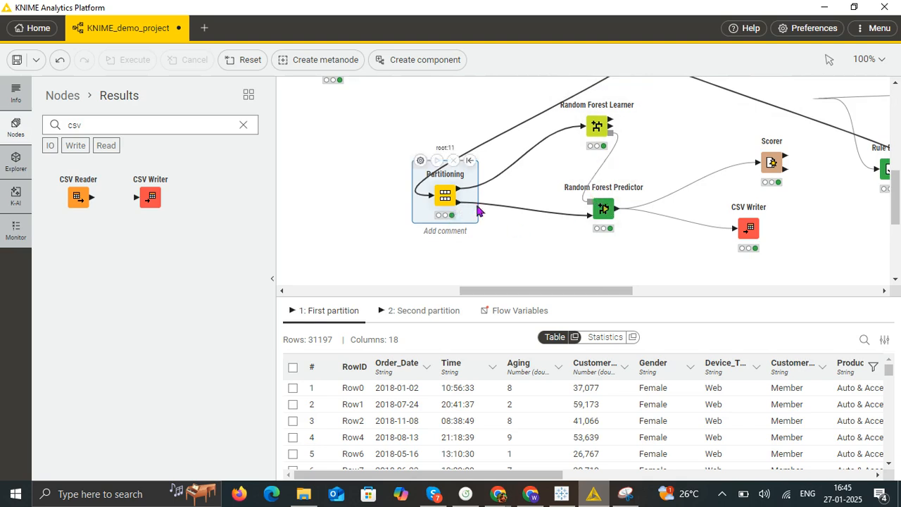
# - Review the Scorer node's confusion matrix and accuracy statistics, and select the connection from the Random Forest Predictor to the CSV Writer
pyautogui.moveTo(611, 289); pyautogui.dragTo(642, 290)
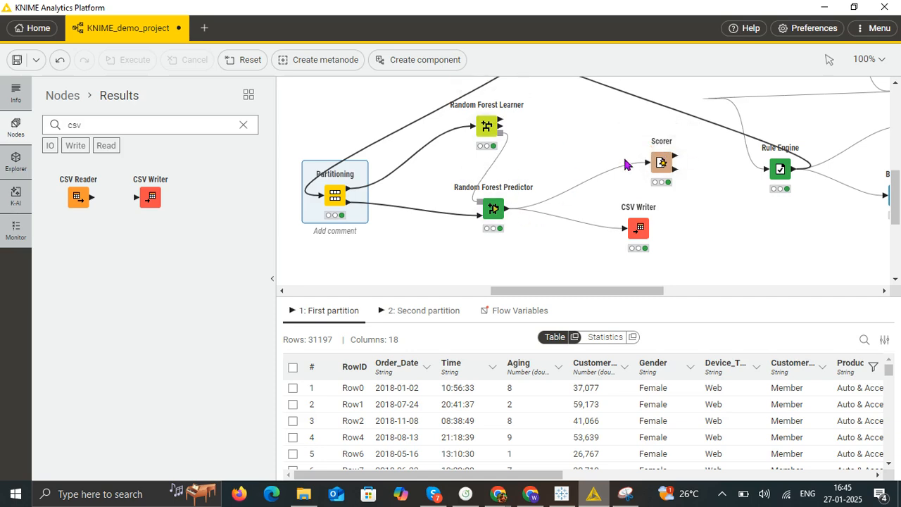
pyautogui.click(649, 165)
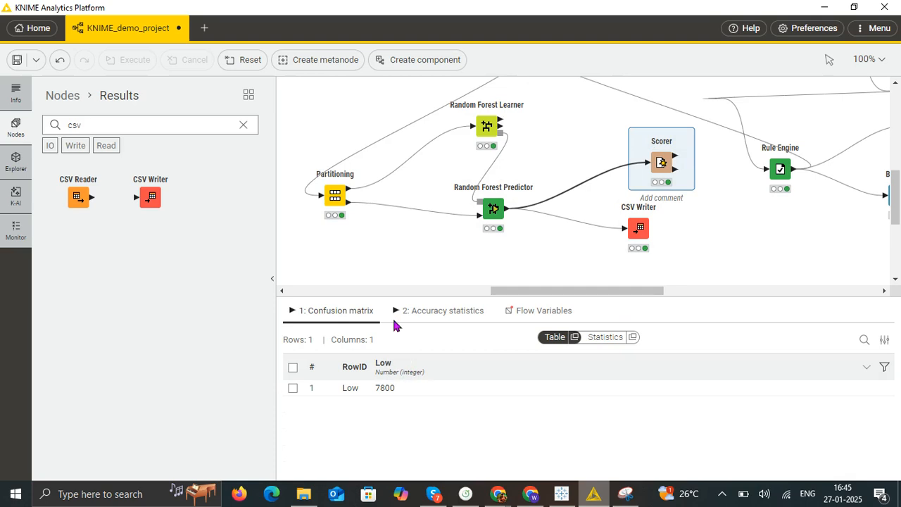
pyautogui.click(436, 317)
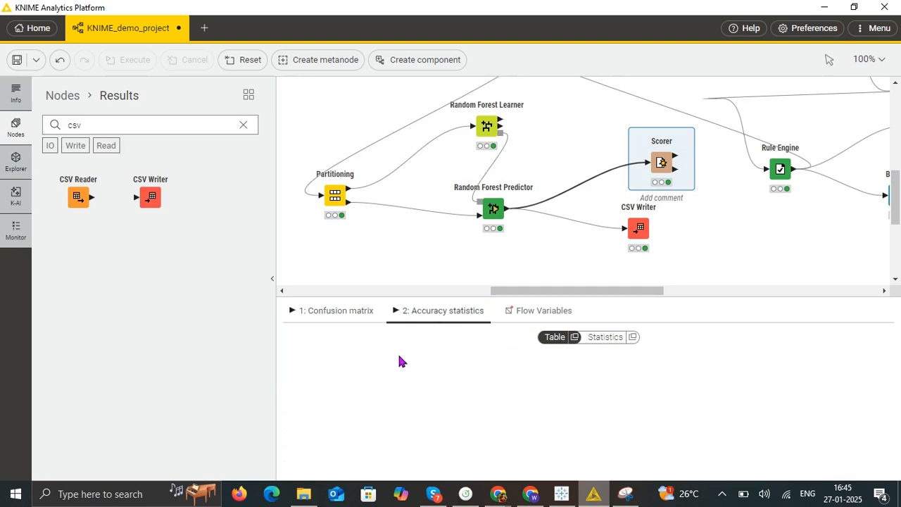
pyautogui.click(362, 317)
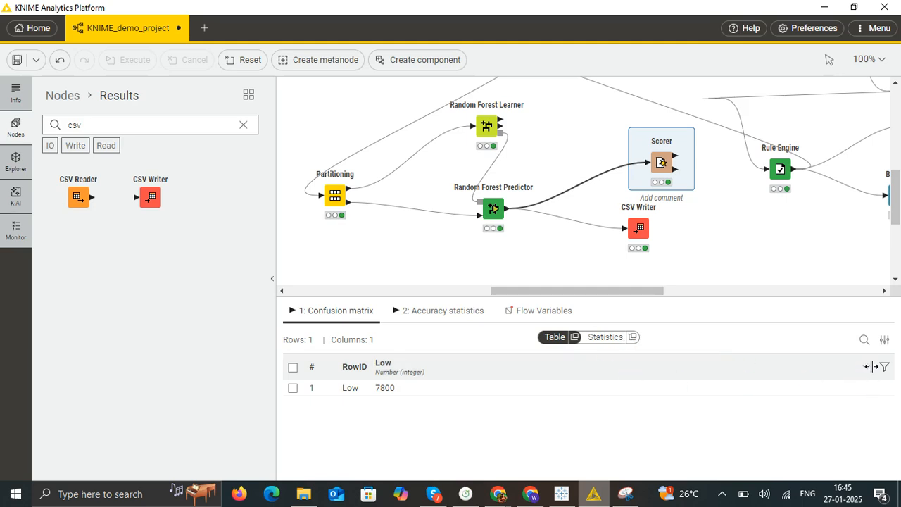
pyautogui.click(442, 310)
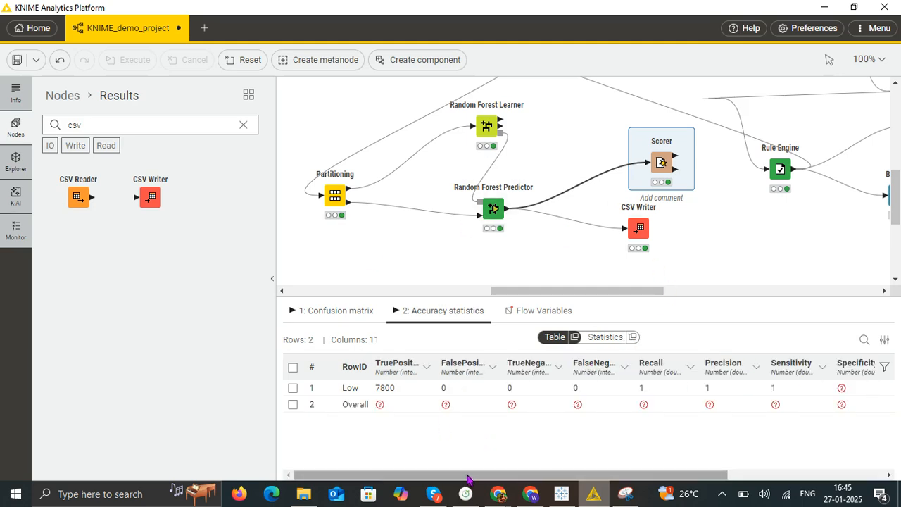
pyautogui.moveTo(466, 479); pyautogui.dragTo(504, 478)
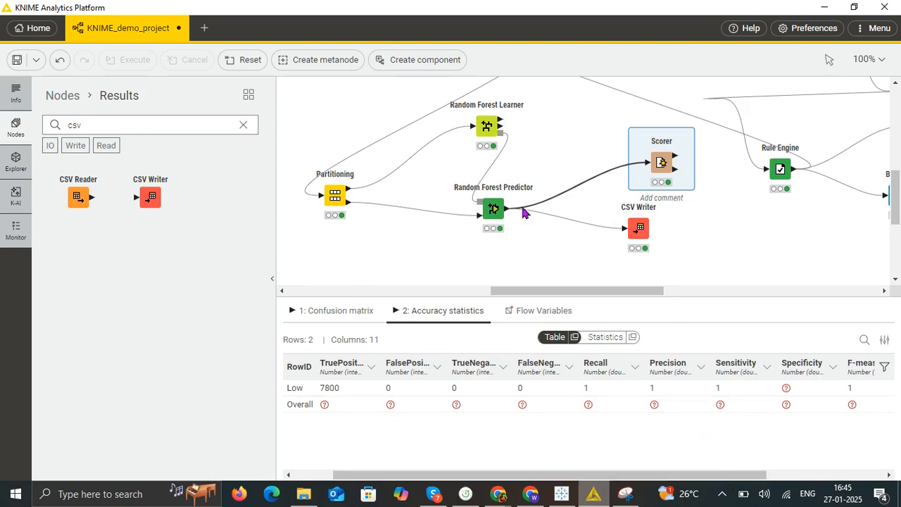
pyautogui.click(662, 161)
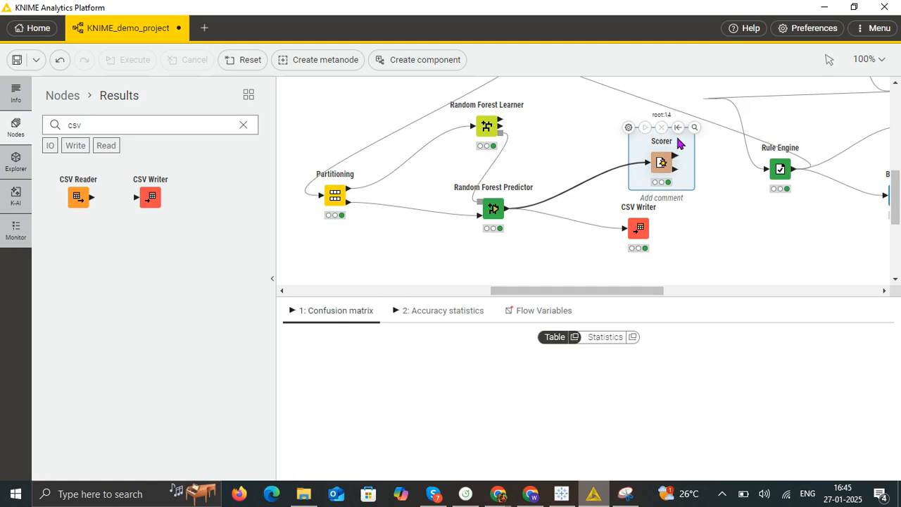
pyautogui.click(541, 212)
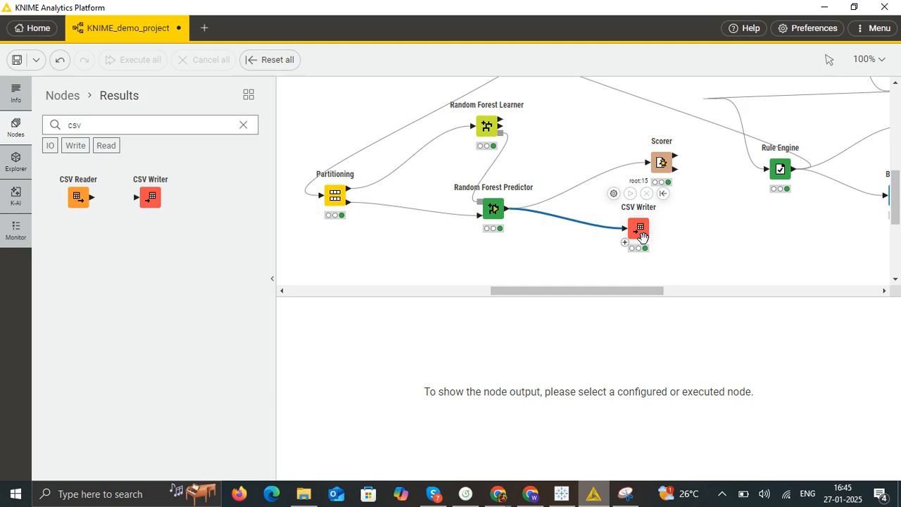
# - Switch to the Tableau workbook, open Sheet 1 and move it ahead of Sheet 2
pyautogui.click(529, 494)
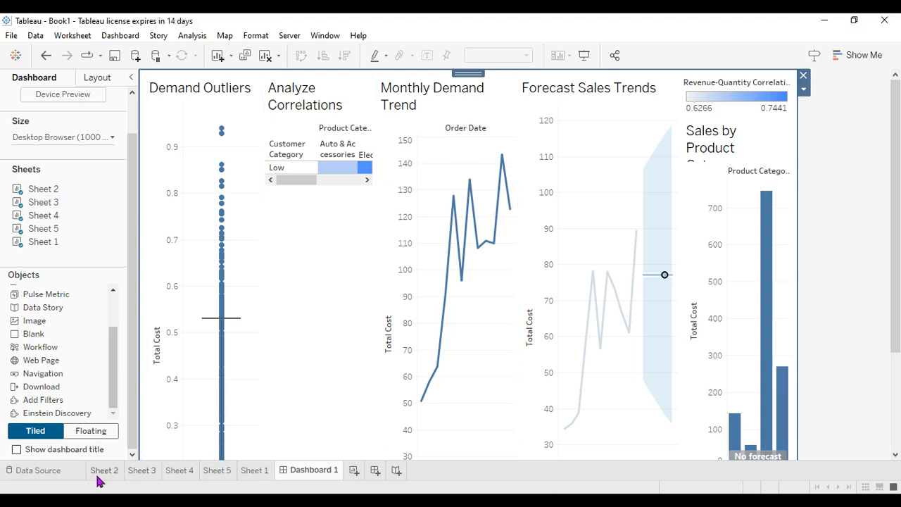
pyautogui.click(249, 475)
pyautogui.moveTo(137, 472); pyautogui.dragTo(104, 470)
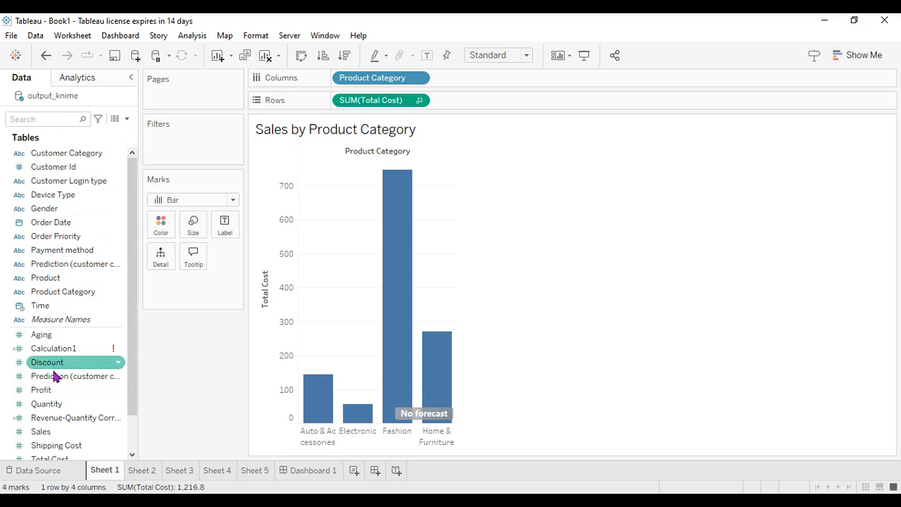
# - Look over Sheet 1's analytics options and data fields, and inspect the Total Cost bars in the Sales by Product Category chart
pyautogui.click(70, 79)
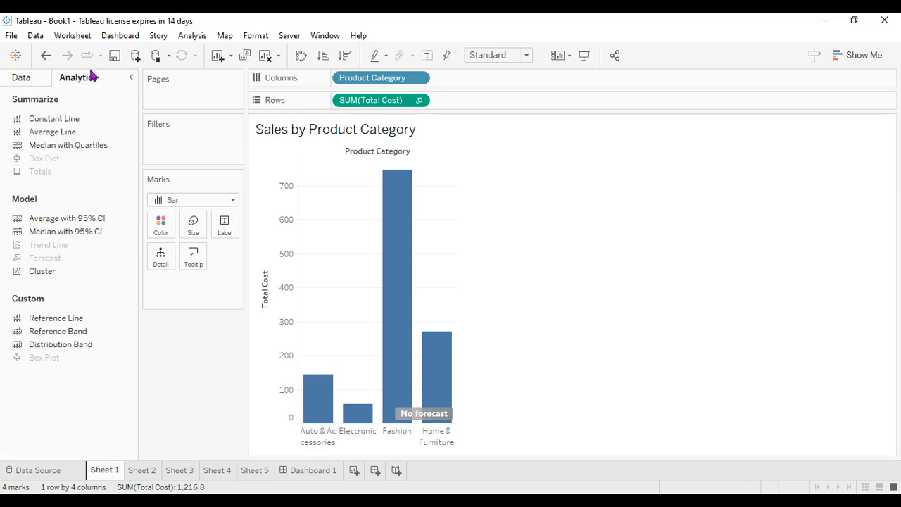
pyautogui.click(18, 80)
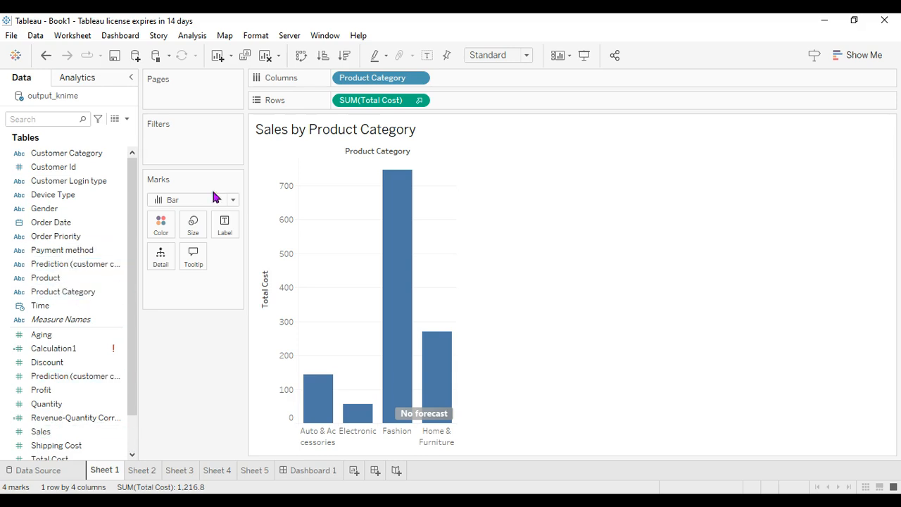
pyautogui.scroll(-1, 59, 412)
pyautogui.moveTo(50, 418); pyautogui.dragTo(375, 104)
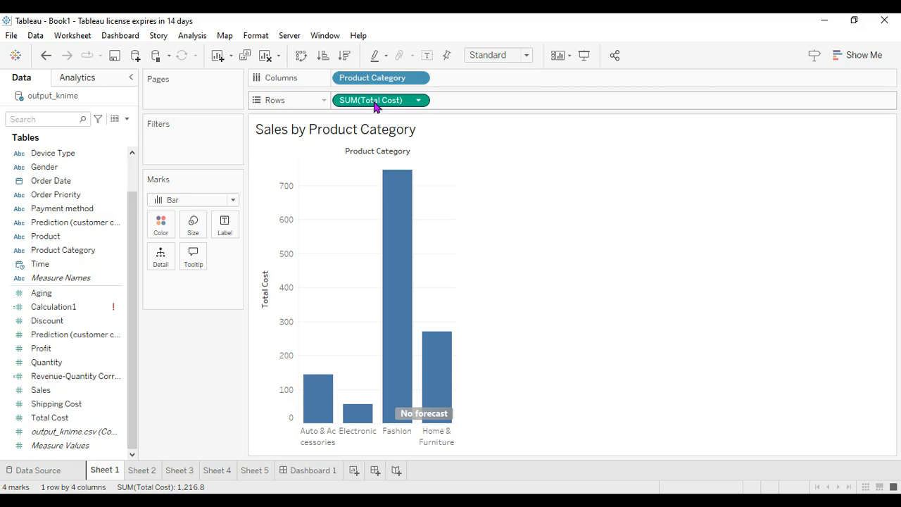
pyautogui.moveTo(382, 261)
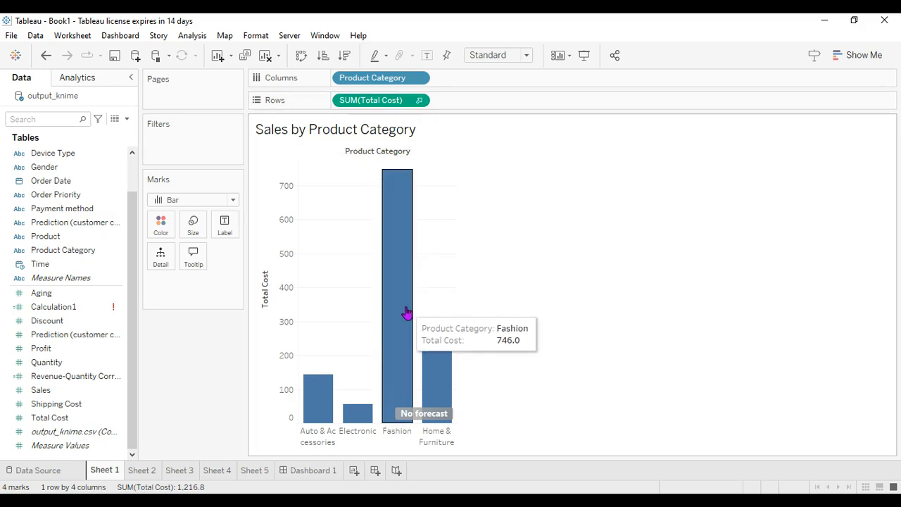
pyautogui.moveTo(446, 396)
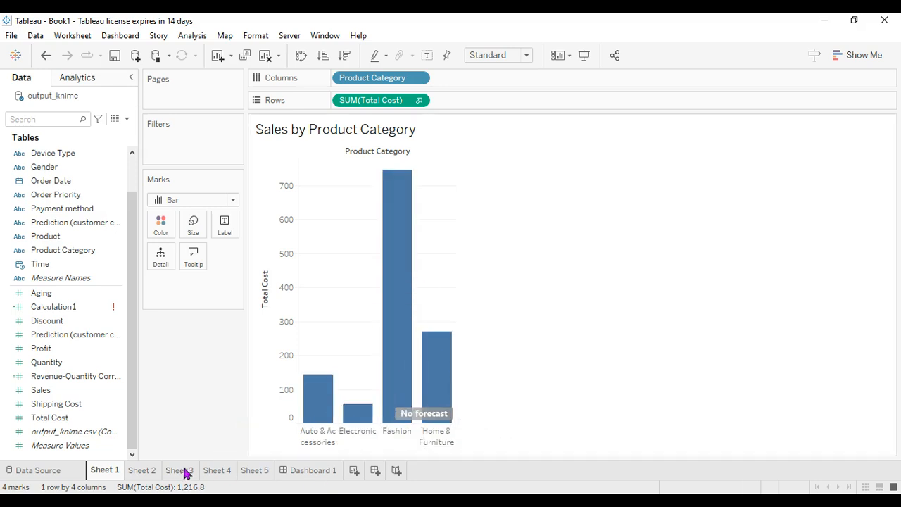
# - Open Sheet 2 and inspect the monthly Total Cost points along the Monthly Demand Trend line
pyautogui.click(135, 476)
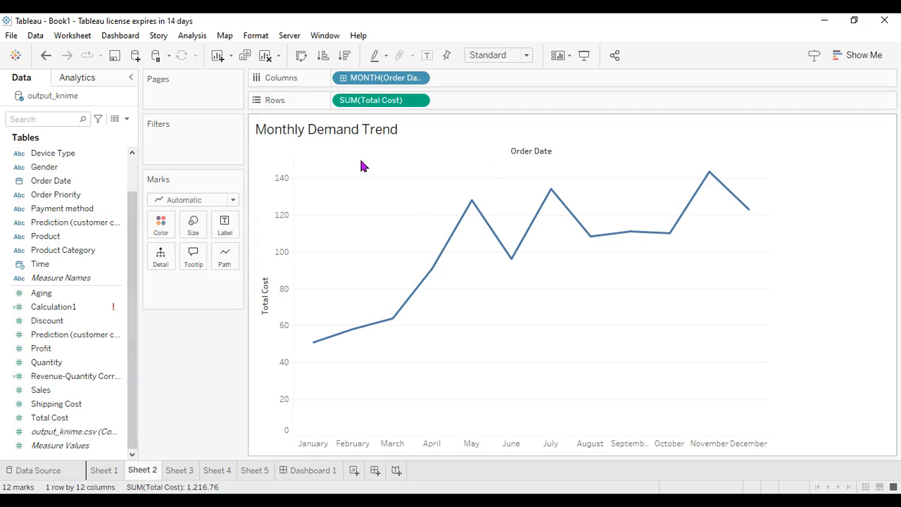
pyautogui.moveTo(328, 349)
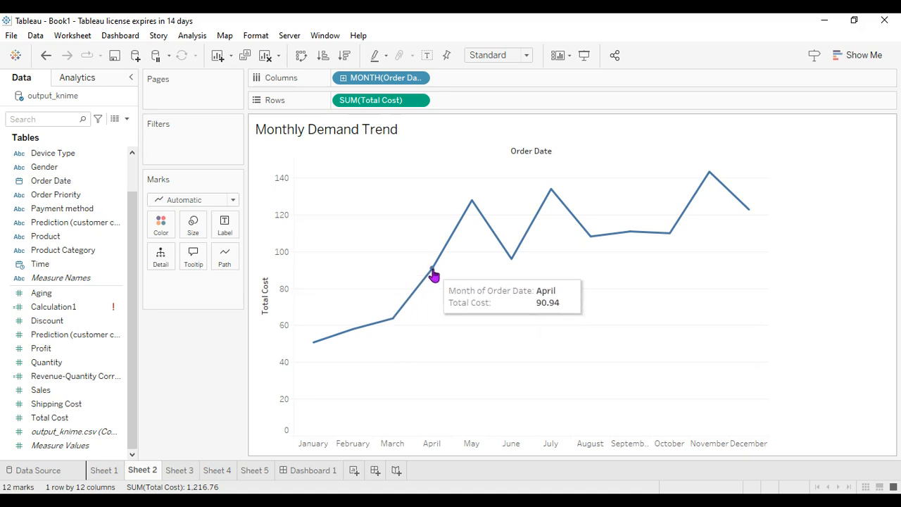
pyautogui.moveTo(378, 330)
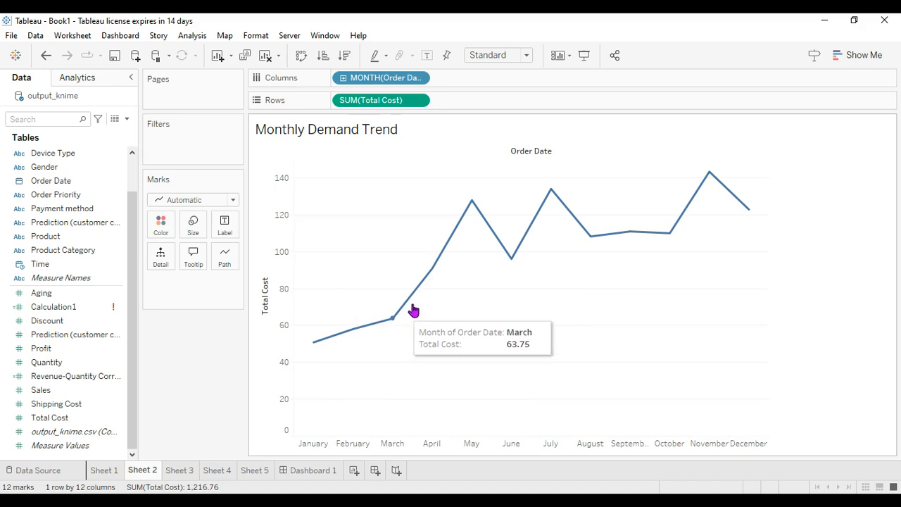
pyautogui.moveTo(473, 211)
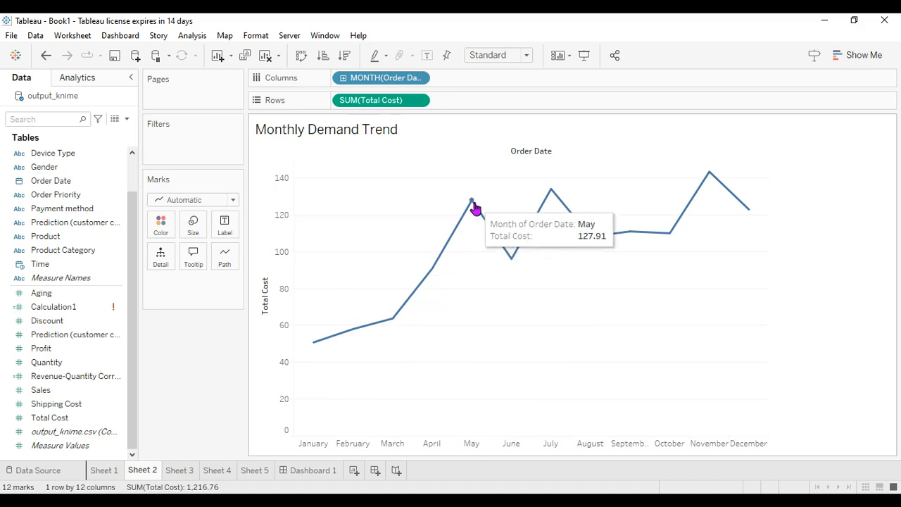
pyautogui.moveTo(724, 192)
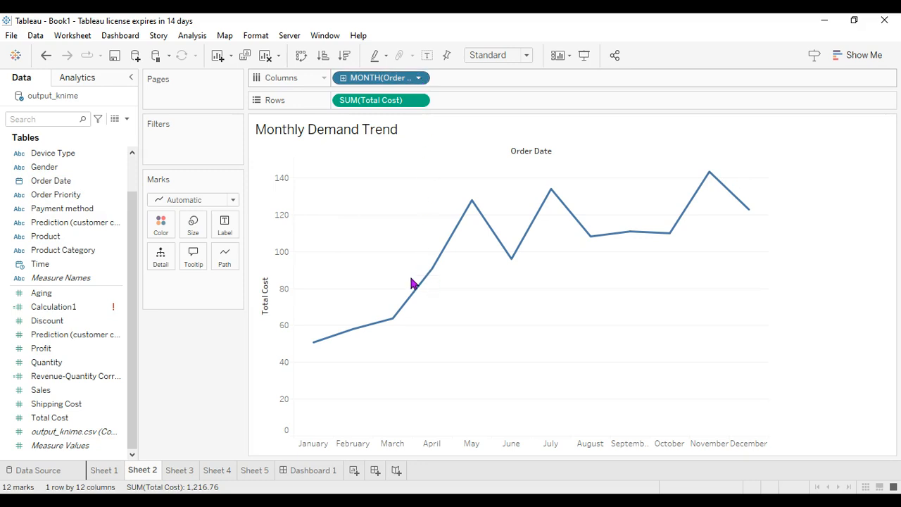
# - Review the Demand Outliers plot on Sheet 3 and the Analyze Correlations heat map on Sheet 4, including its Revenue-Quantity Correlation field
pyautogui.click(429, 345)
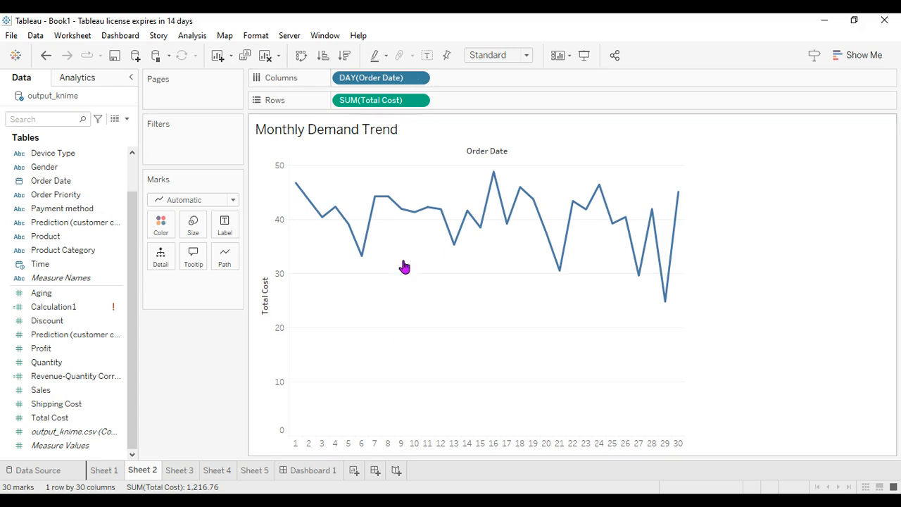
pyautogui.click(180, 470)
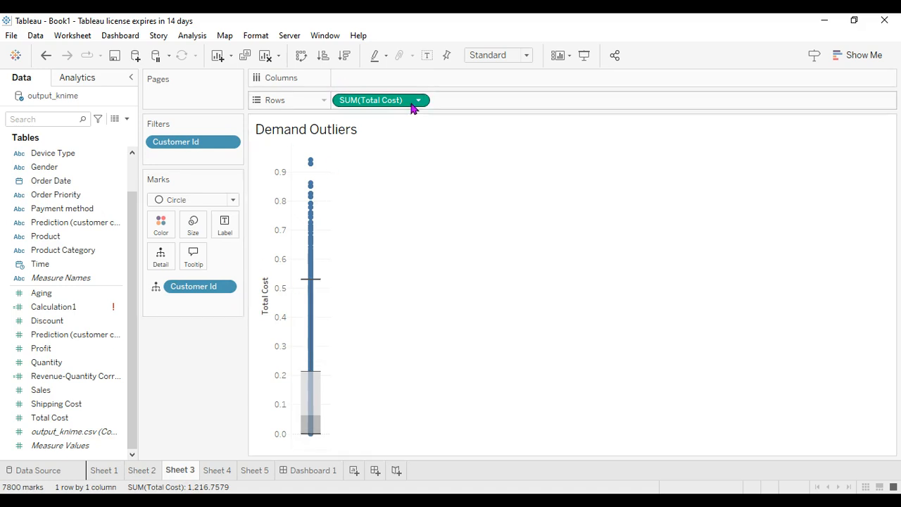
pyautogui.click(217, 471)
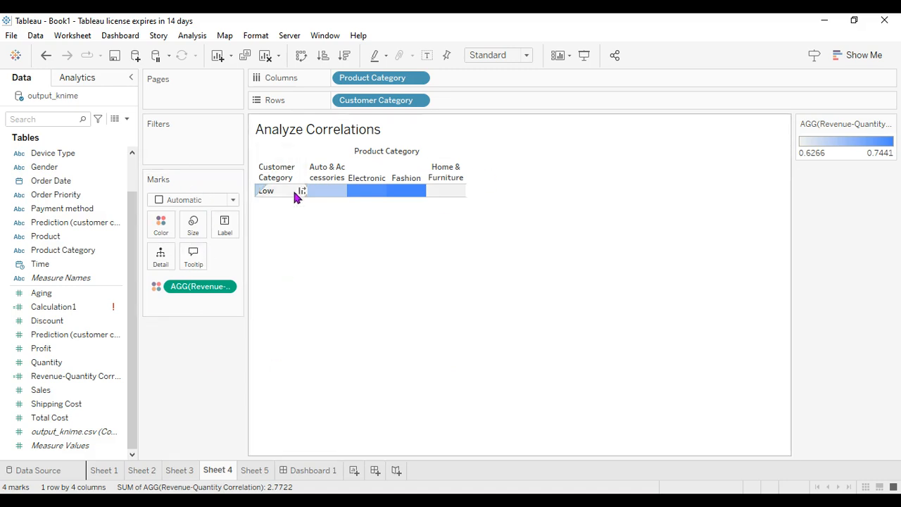
pyautogui.moveTo(344, 200)
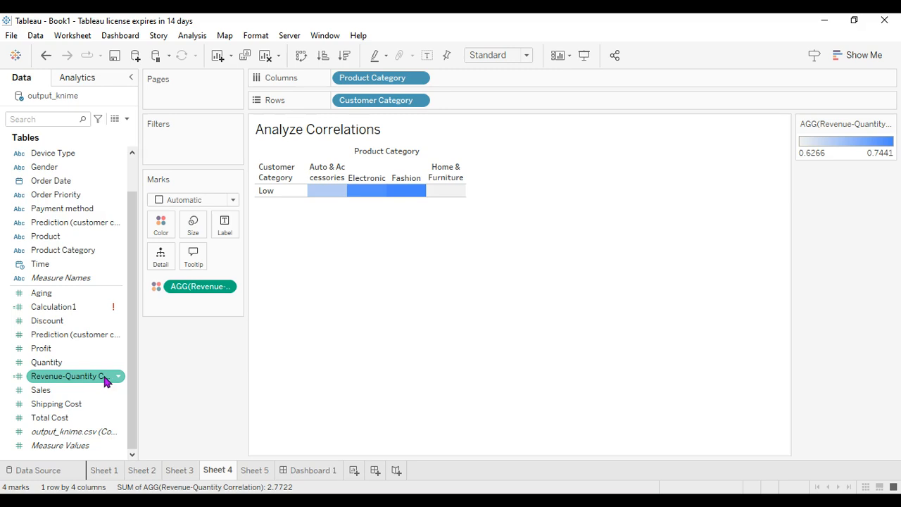
pyautogui.click(259, 313)
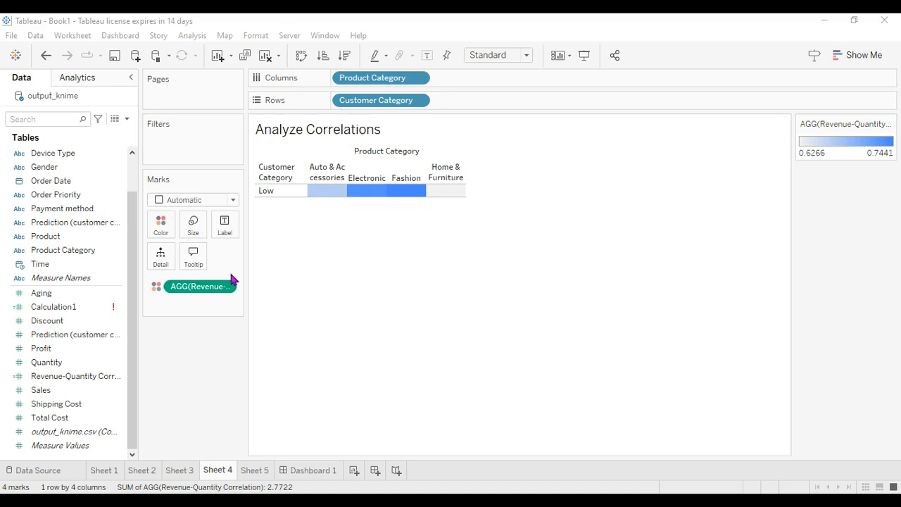
pyautogui.click(51, 377)
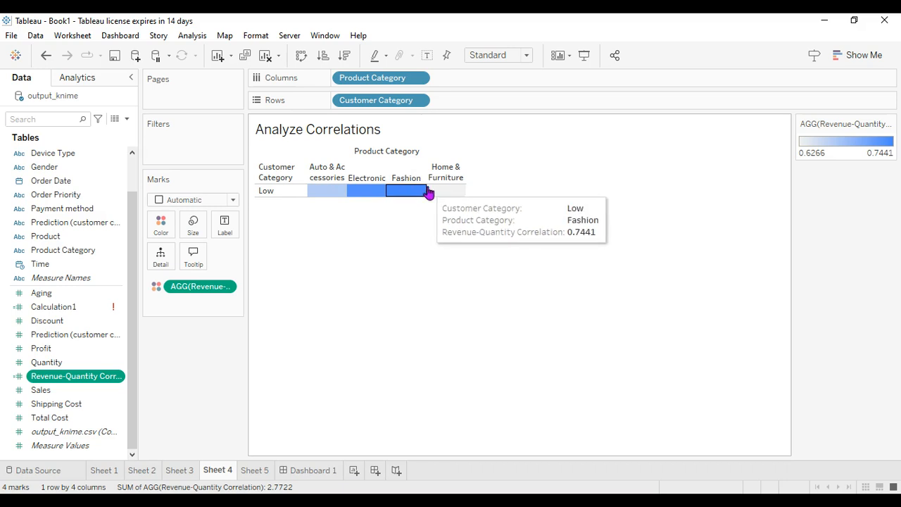
# - Open Sheet 5 and filter the Forecast Sales Trends chart to the Electronic product category
pyautogui.click(259, 471)
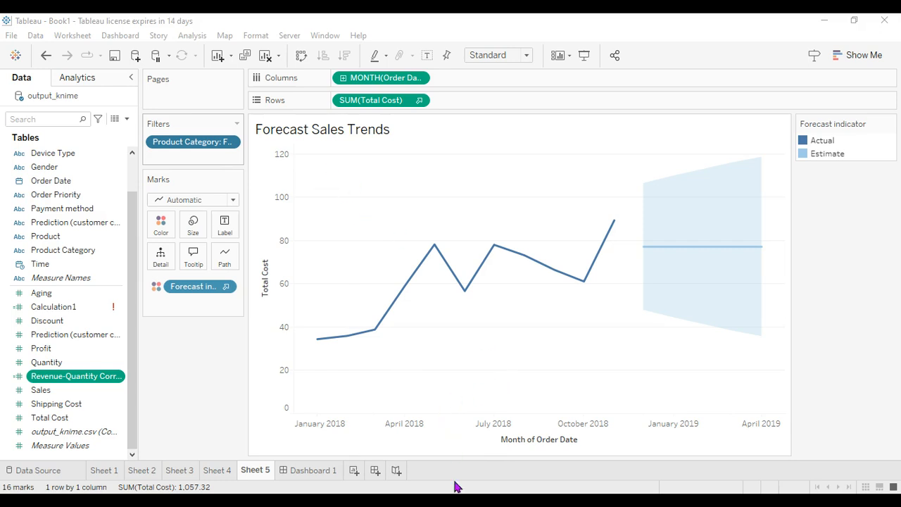
pyautogui.click(475, 414)
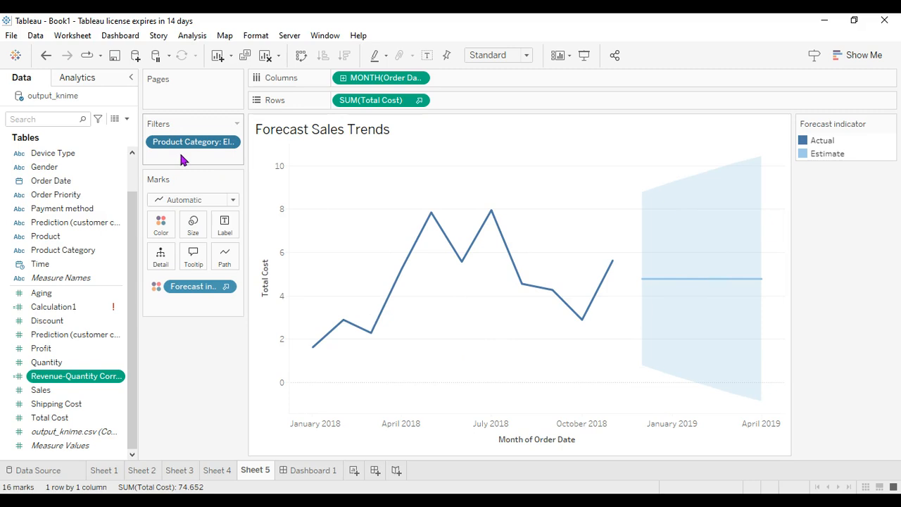
pyautogui.moveTo(566, 310)
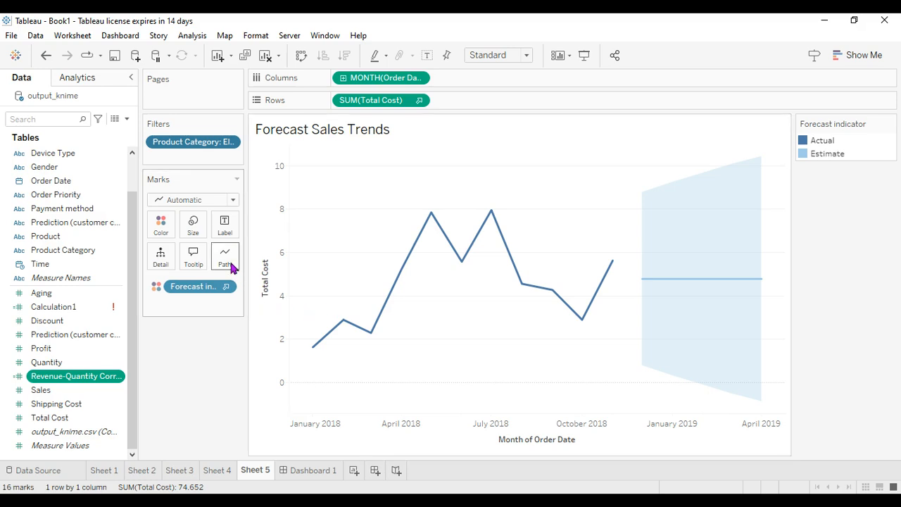
# - Look over Dashboard 1, check the analytics options for Sheet 5's forecast chart, and return to the dashboard
pyautogui.click(310, 475)
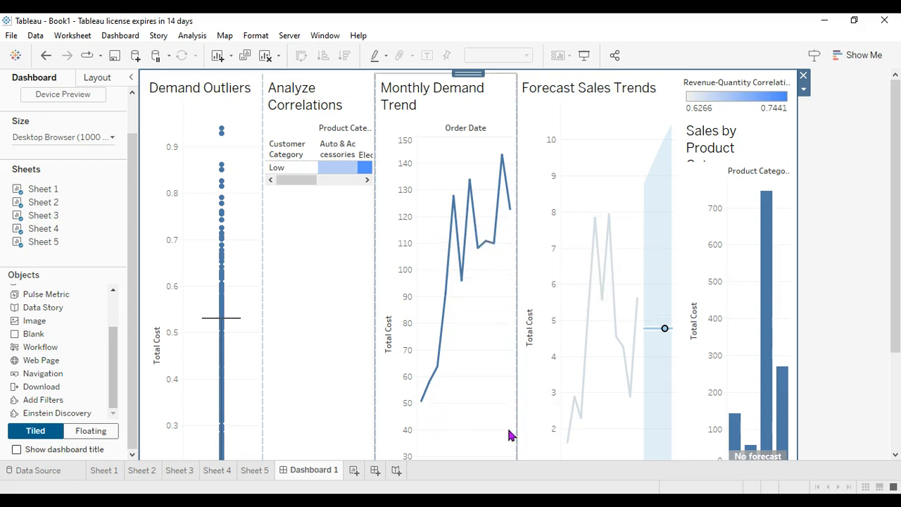
pyautogui.click(257, 471)
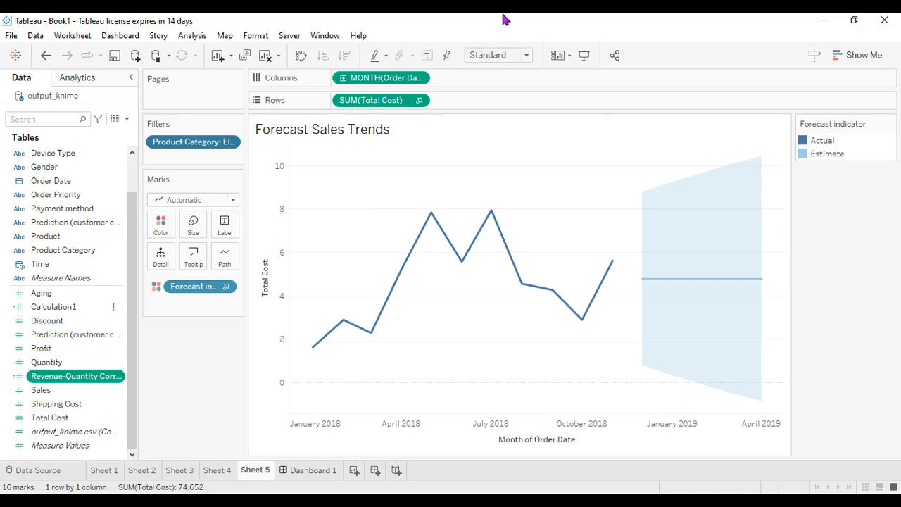
pyautogui.click(77, 79)
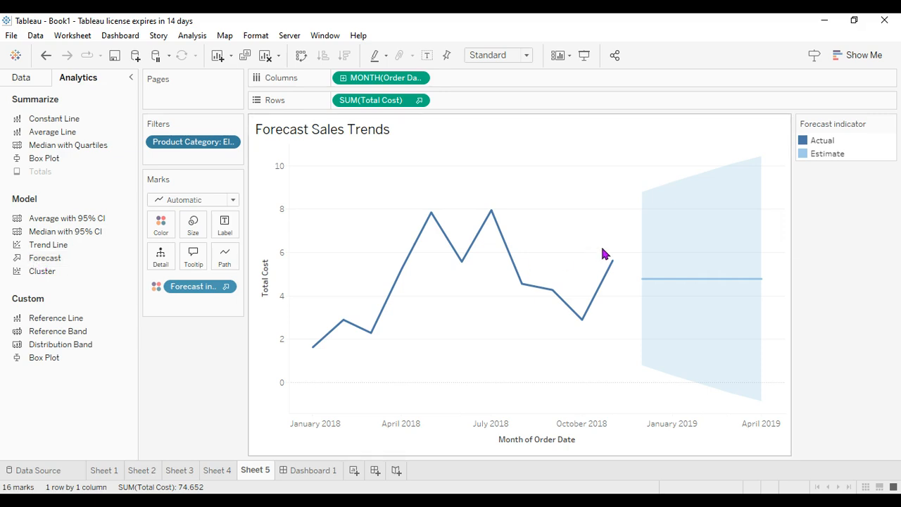
pyautogui.click(310, 471)
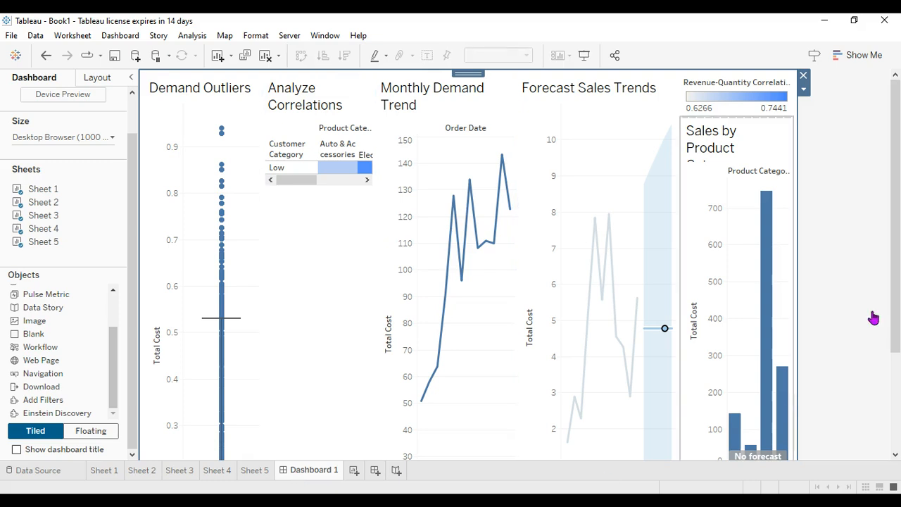